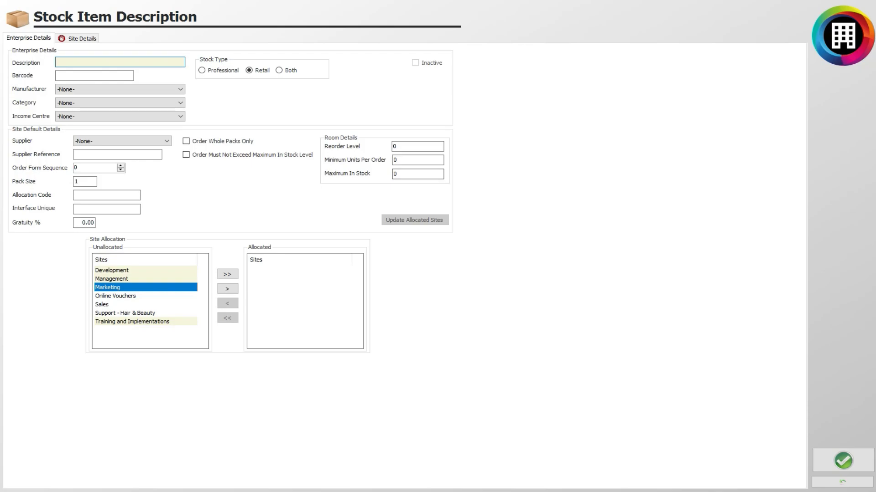
left_click(108, 62)
left_click(97, 75)
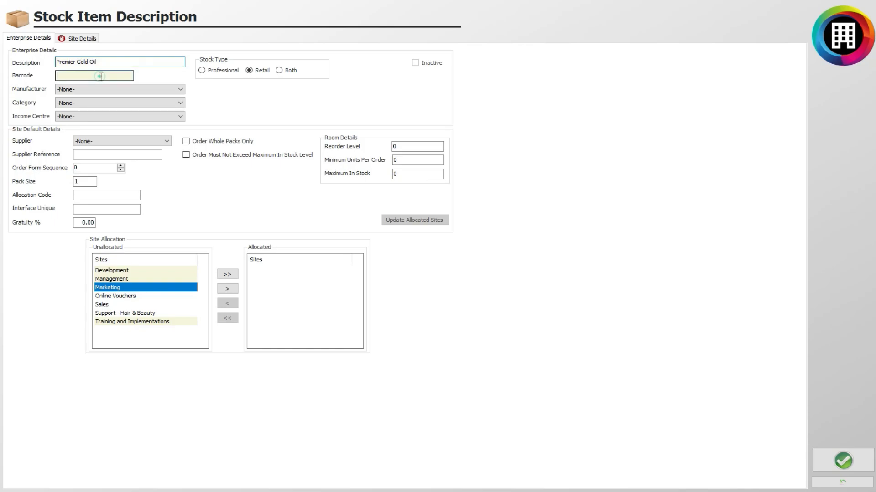
type("1")
left_click(339, 193)
left_click_drag(78, 73, 29, 73)
type("6916289999")
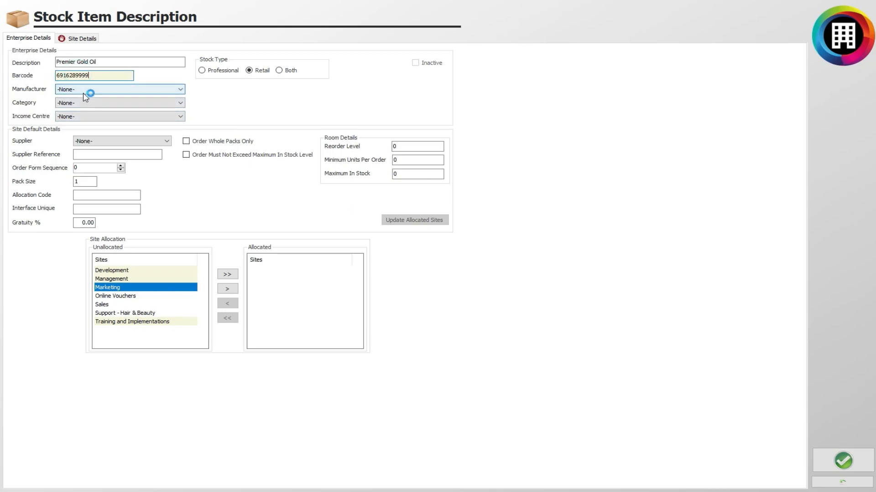
- Set manufacturer Elemis, category Body Essentials - Bath Oils, and income centre Body Treatments
left_click(84, 93)
left_click(85, 109)
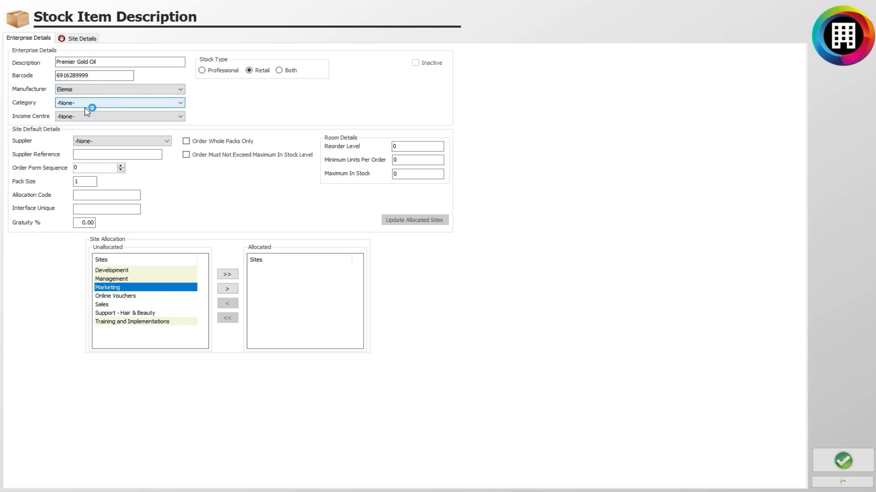
left_click(92, 105)
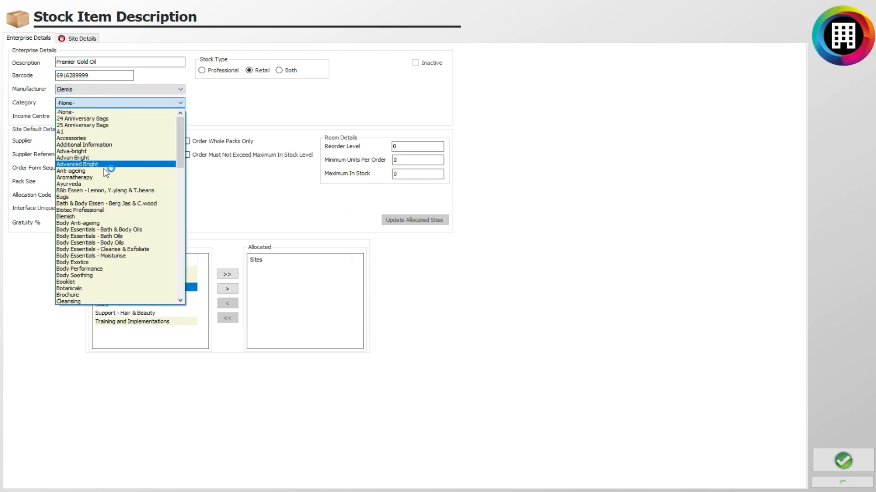
left_click(109, 236)
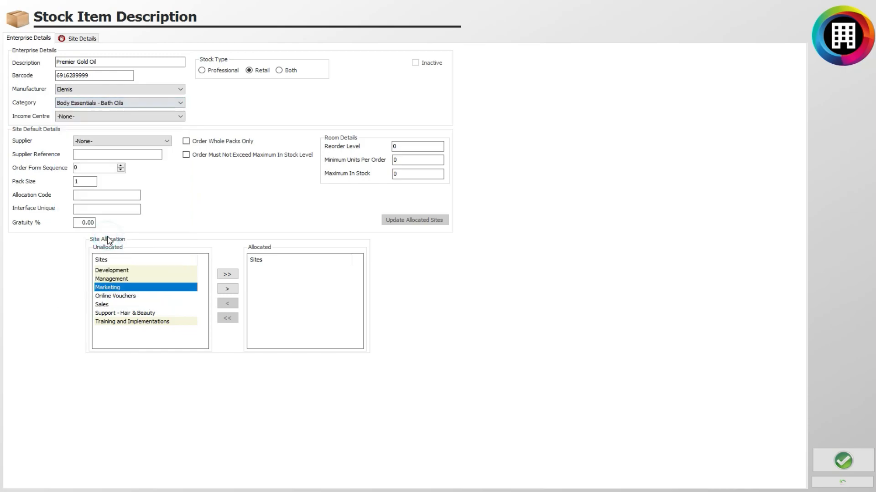
left_click(129, 116)
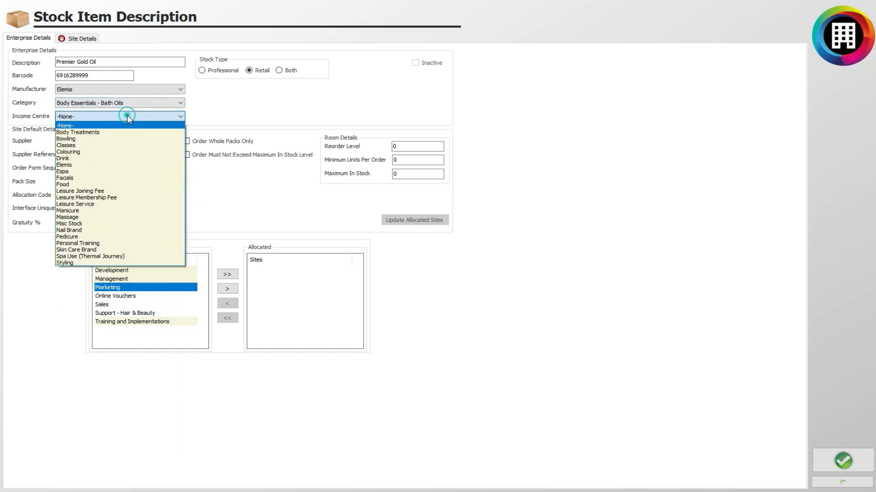
left_click(129, 133)
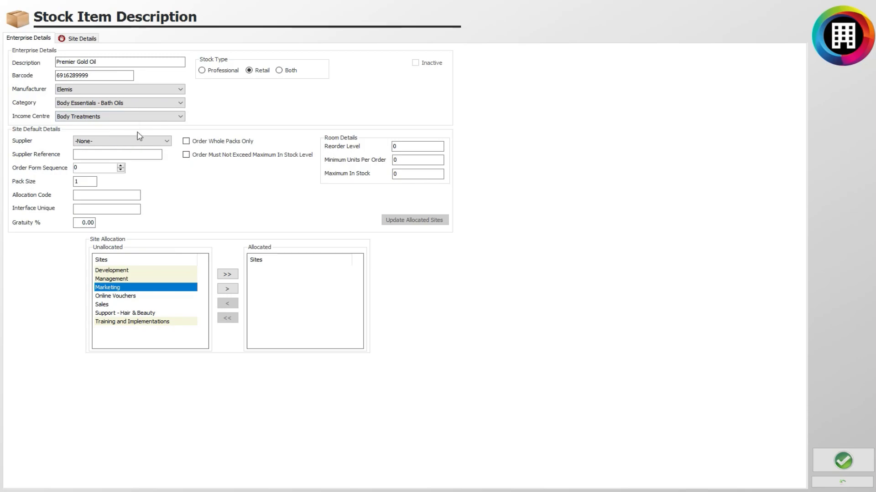
- Set the item's stock type to Both
left_click(279, 70)
left_click(249, 71)
left_click(202, 71)
left_click(279, 71)
left_click(249, 71)
left_click(209, 71)
left_click(279, 71)
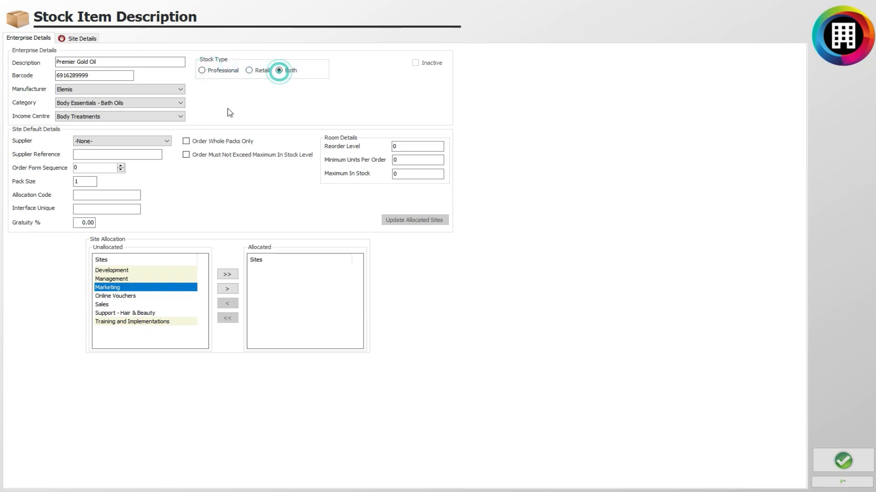
- Choose supplier Lim Bagz and restrict ordering to whole packs only
left_click(94, 142)
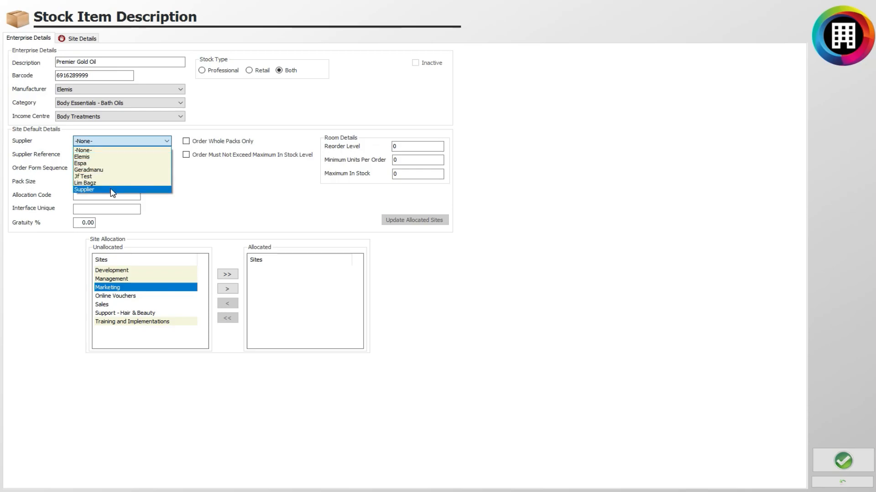
left_click(111, 184)
left_click(101, 154)
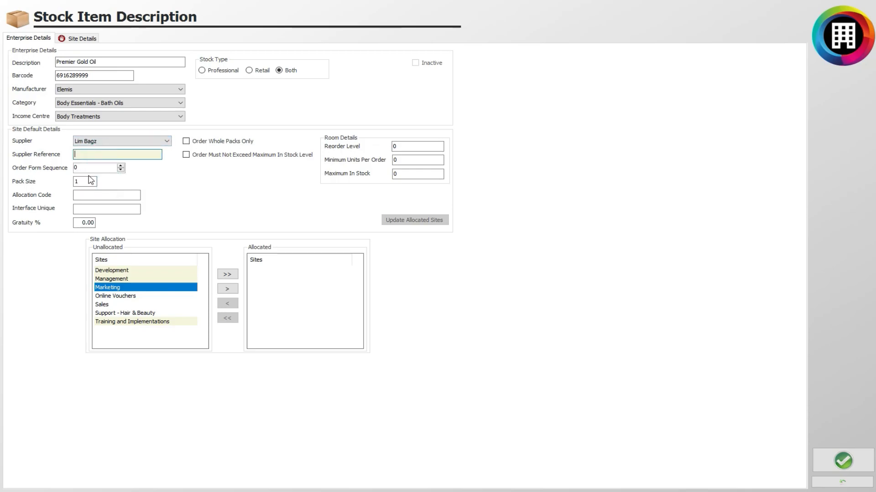
left_click(83, 223)
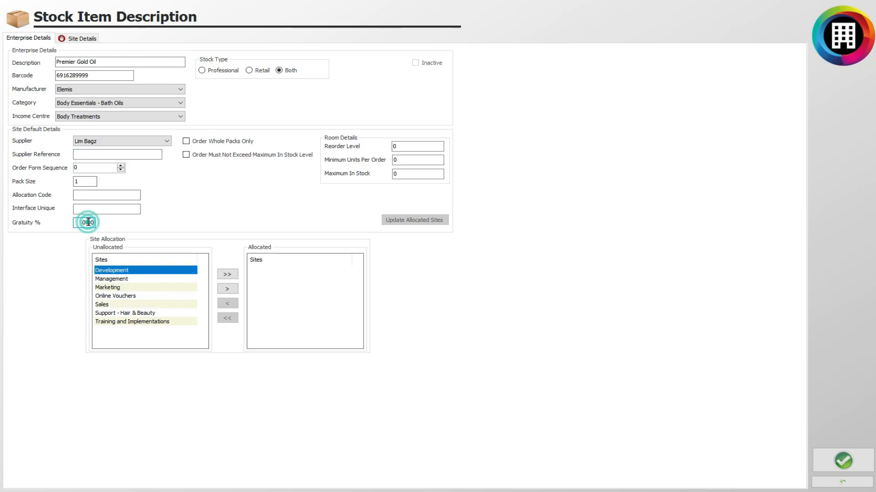
left_click(186, 141)
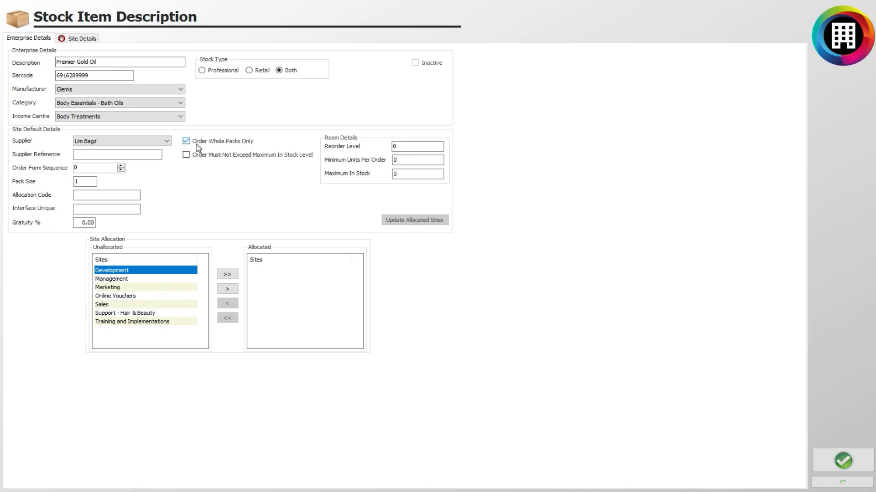
- Enter reorder level 5, minimum units 1 and maximum in stock 10
left_click(394, 147)
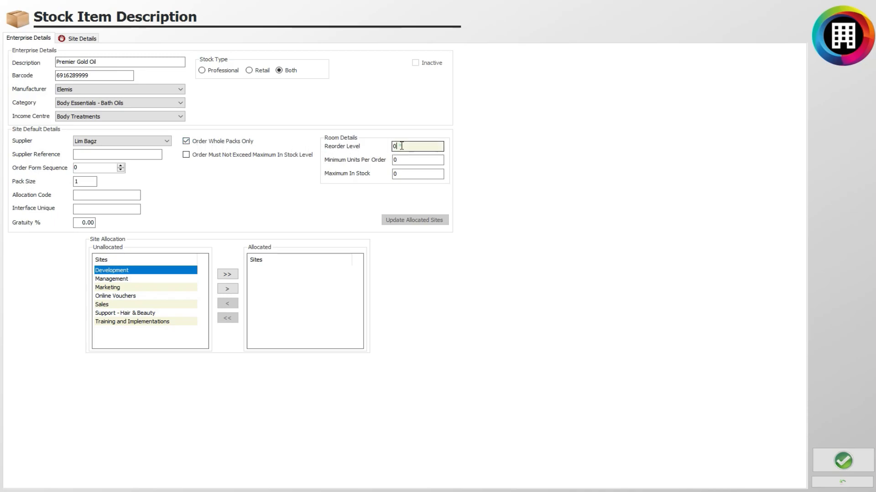
left_click(404, 158)
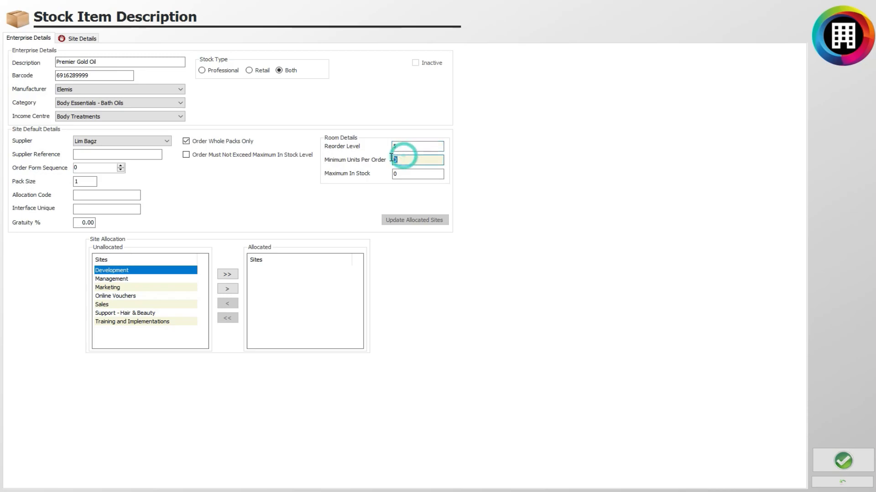
type("1")
left_click(391, 174)
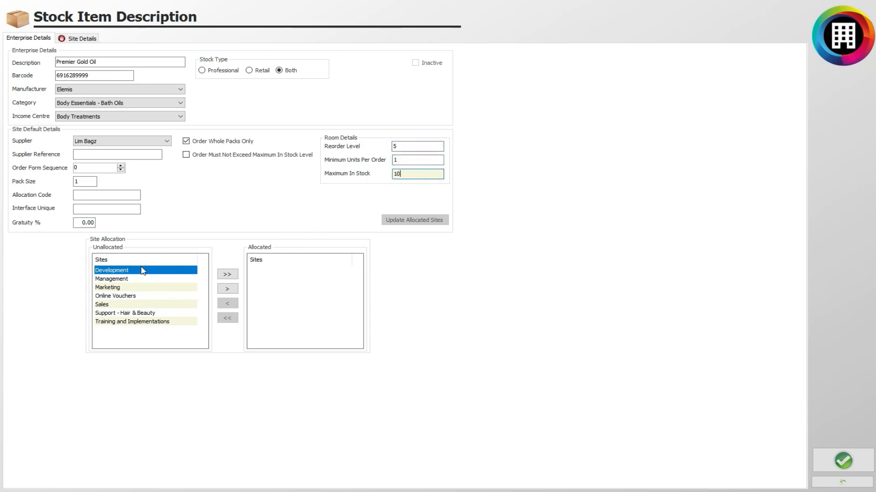
- Allocate Development, Support - Hair & Beauty, then all remaining sites, and save the item
left_click(119, 279)
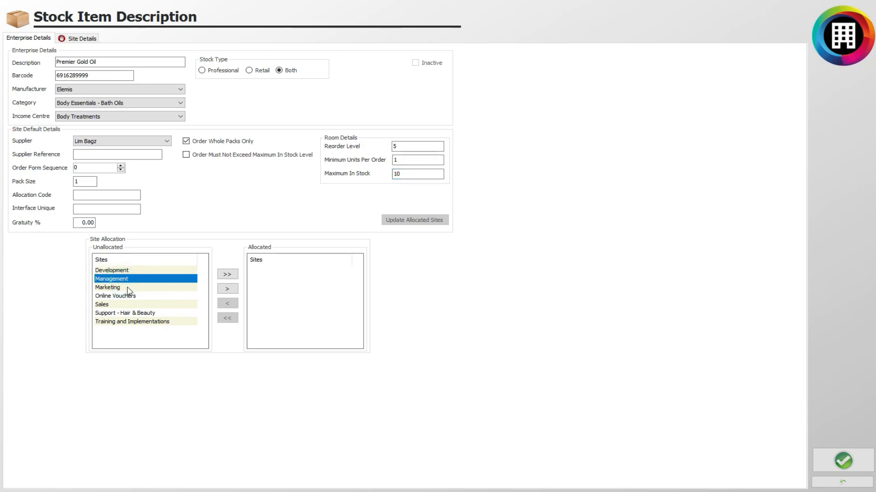
left_click(128, 289)
left_click(126, 294)
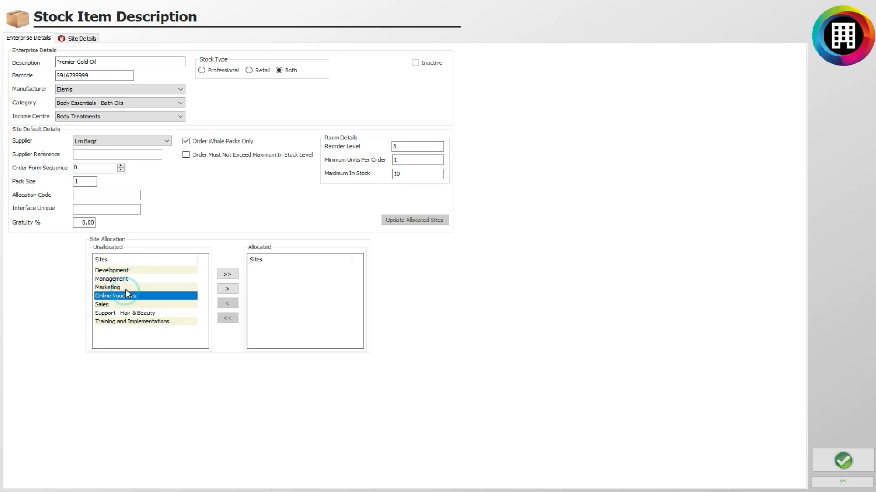
left_click(126, 271)
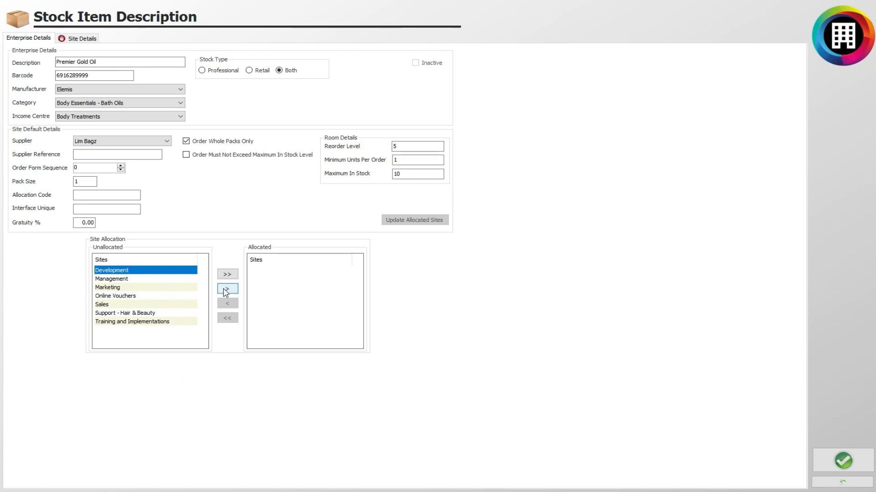
left_click(227, 289)
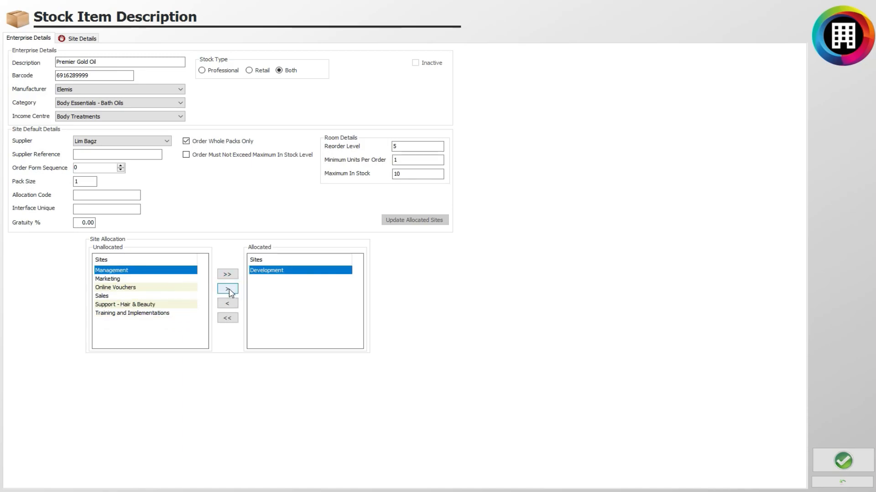
left_click(159, 304)
left_click(228, 289)
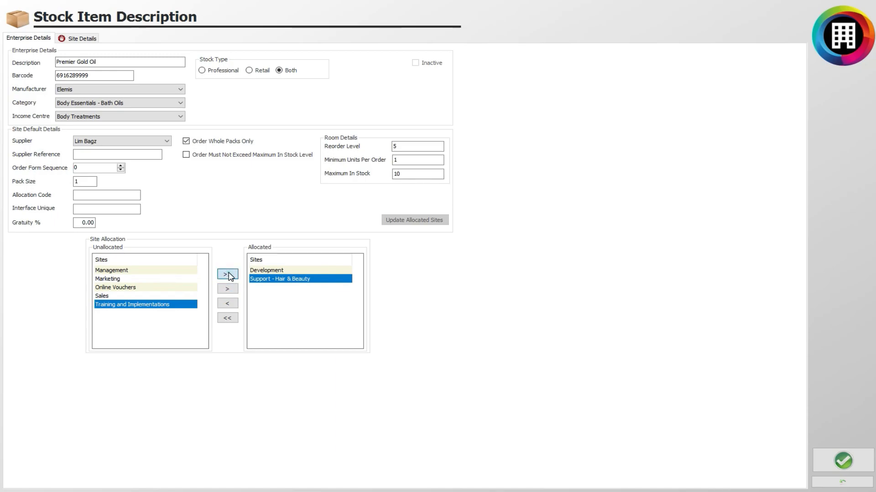
left_click(228, 274)
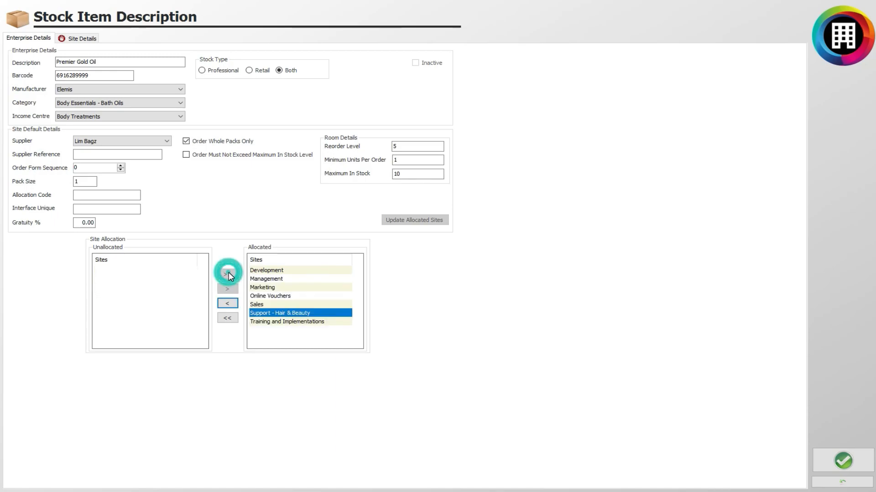
left_click(276, 273)
left_click(846, 453)
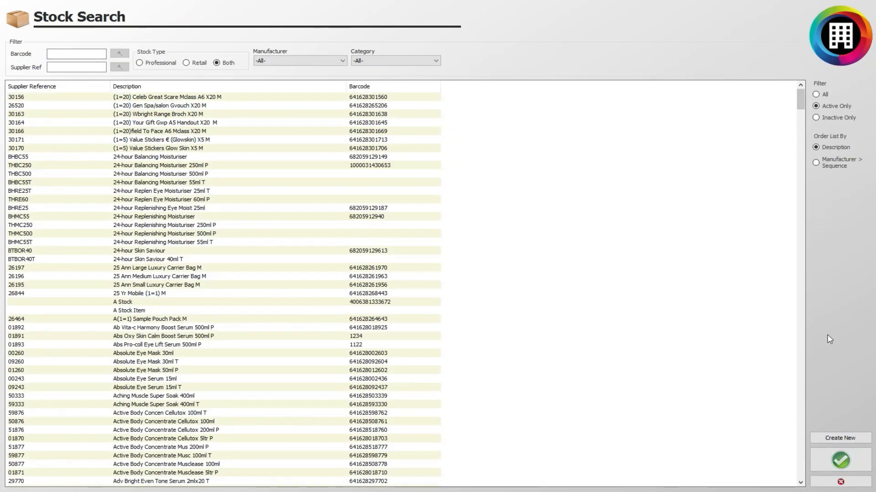
- Reopen Premier Gold Oil from Stock Search and view its Development site details
left_click_drag(798, 96, 802, 306)
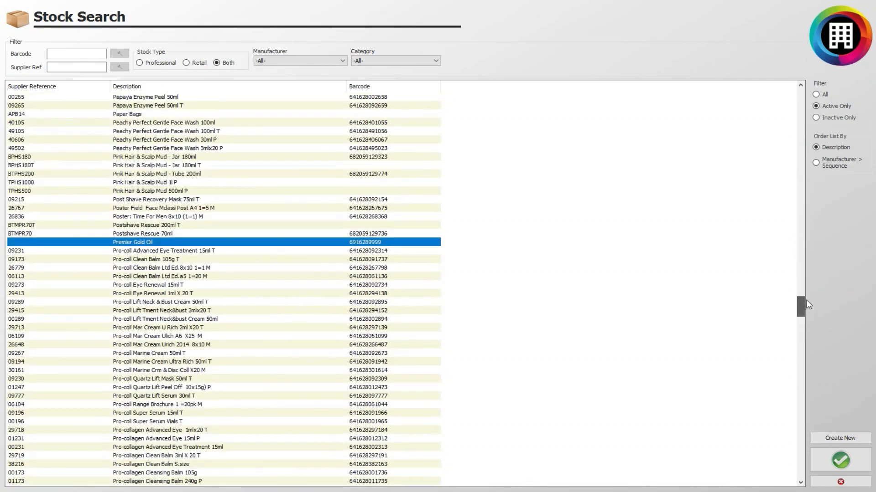
left_click(418, 240)
left_click(840, 460)
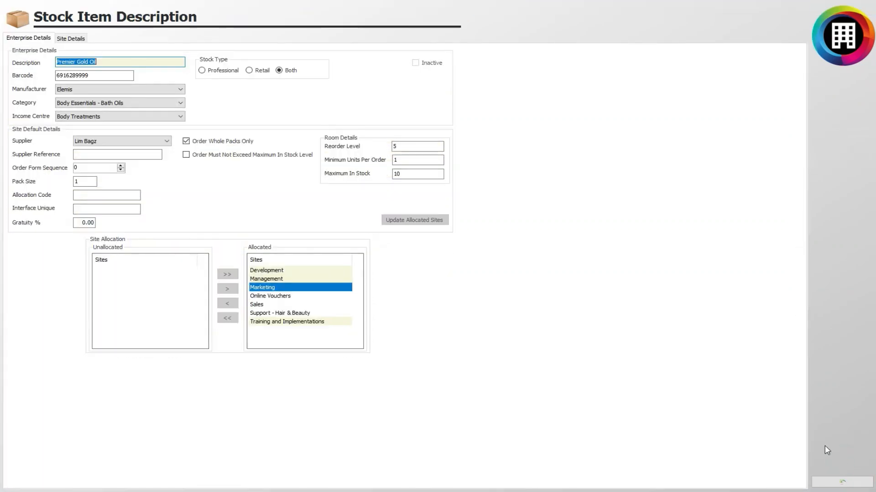
left_click(72, 40)
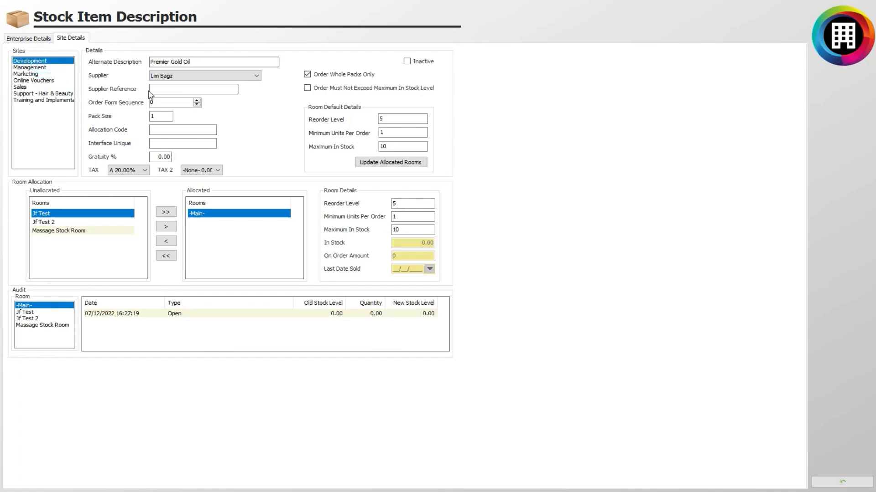
- Set the pack size to 1 and keep the A 20.00% tax rate
left_click(188, 61)
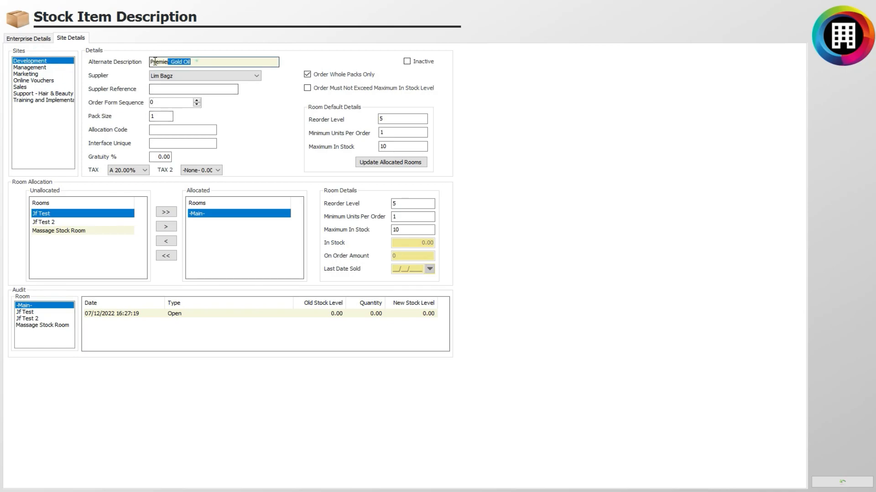
left_click(195, 60)
left_click_drag(205, 61, 122, 57)
left_click(199, 61)
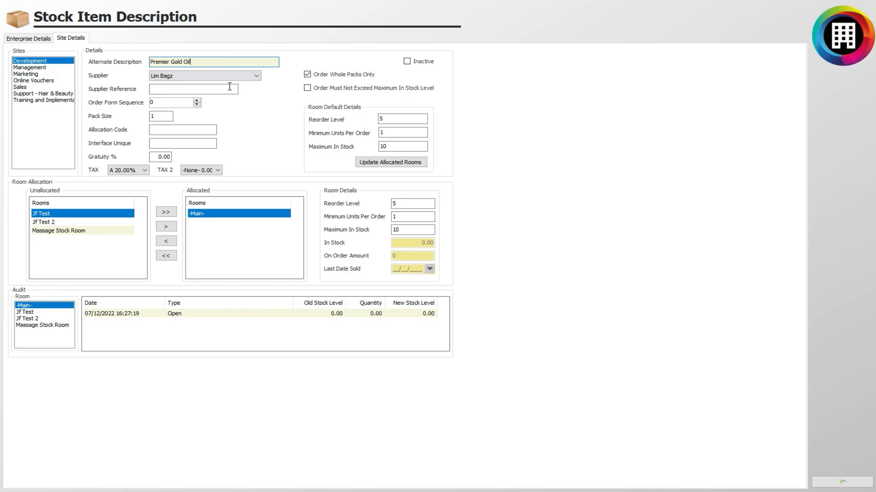
left_click(156, 116)
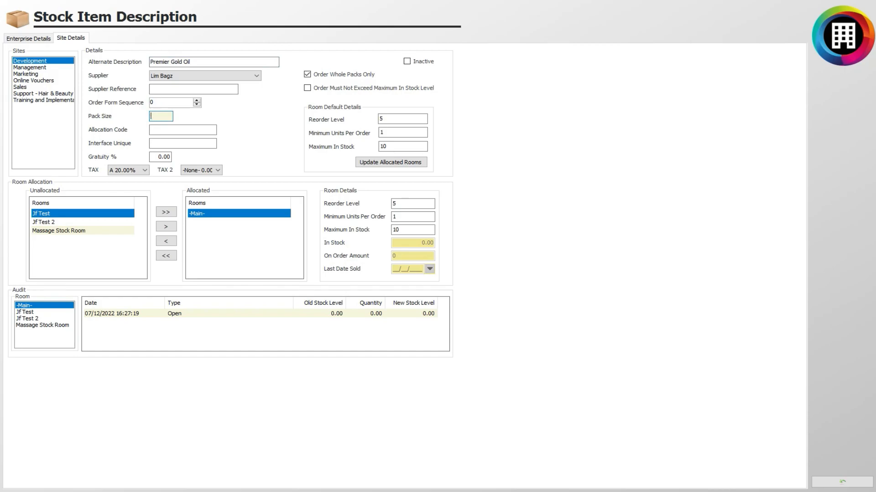
left_click(142, 170)
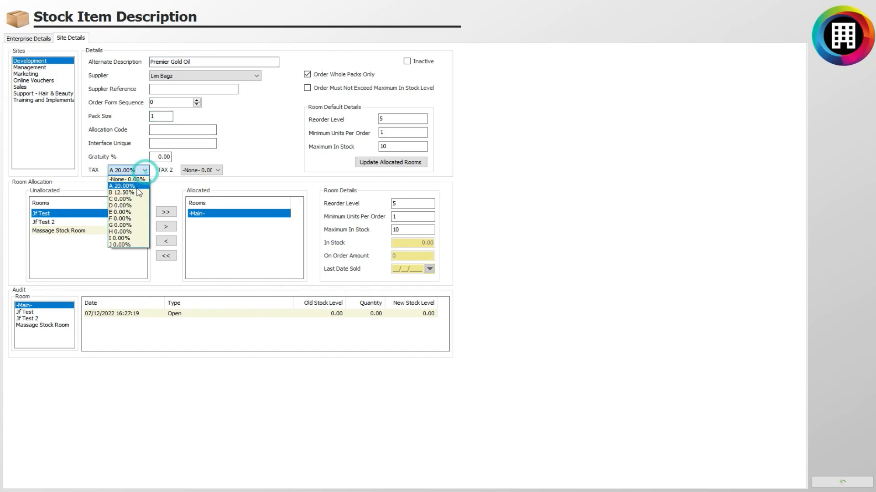
left_click(133, 191)
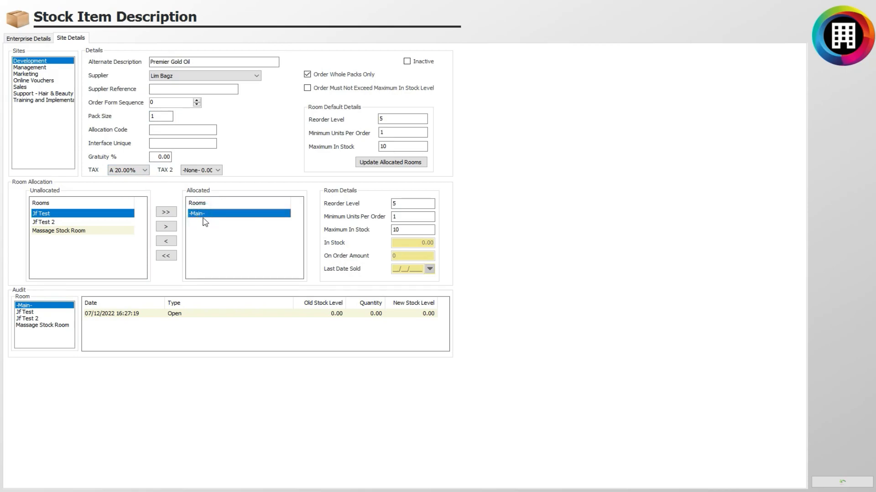
- Allocate the Massage Stock Room alongside -Main- and save the item
left_click(64, 231)
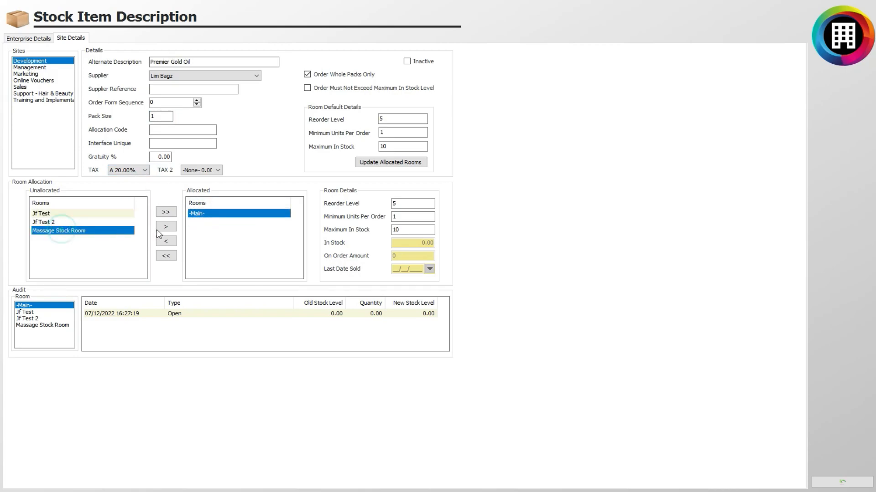
left_click(166, 227)
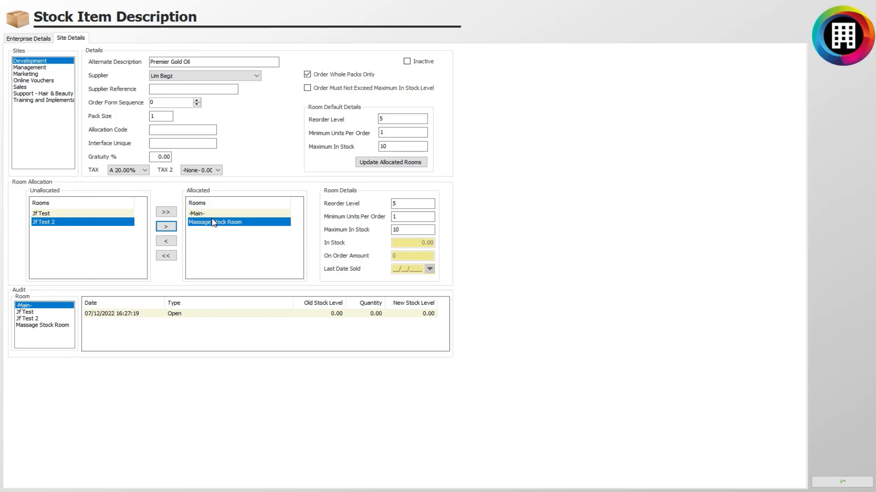
left_click(816, 481)
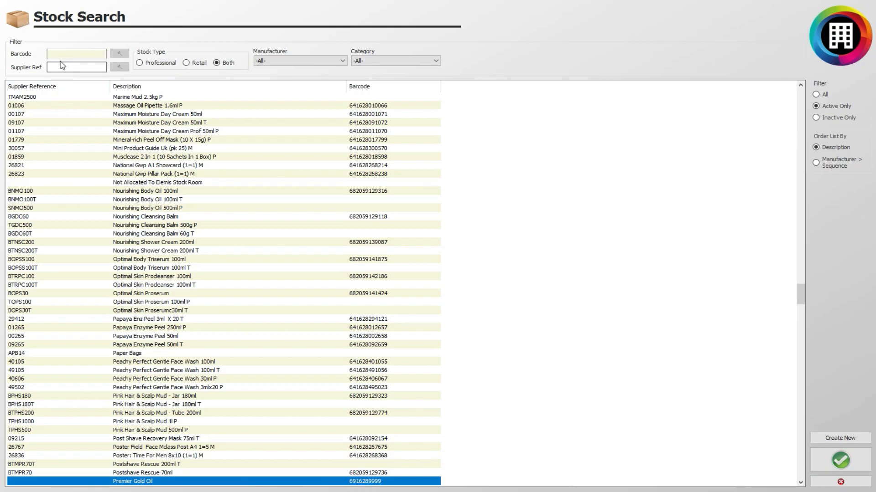
- Filter Stock Search by barcode, manufacturer Elemis and category 25 Anniversary Bags
left_click(66, 55)
left_click(308, 61)
left_click(304, 81)
left_click(370, 63)
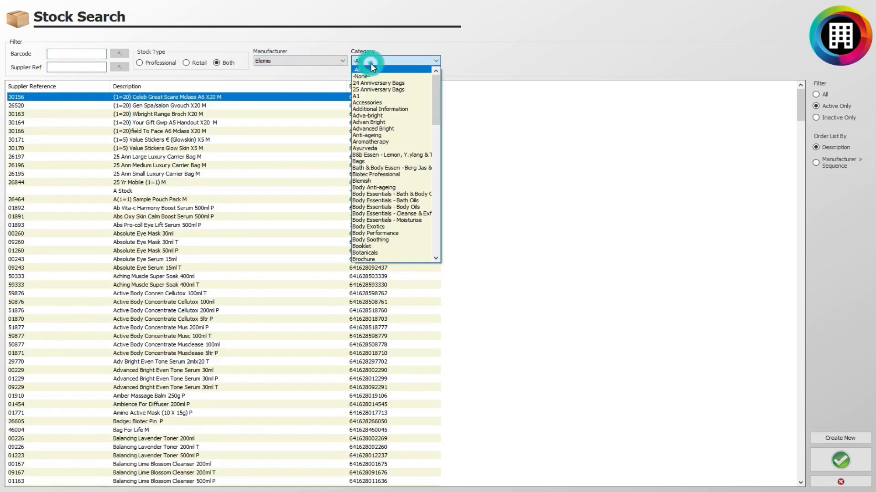
left_click(374, 90)
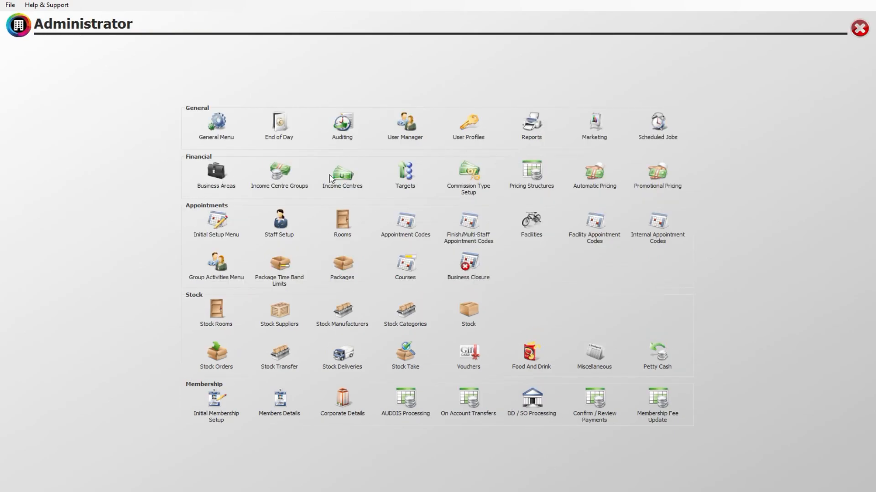
- Open Development's pricing structures and start a new price period dated 09/12/2022
left_click(528, 166)
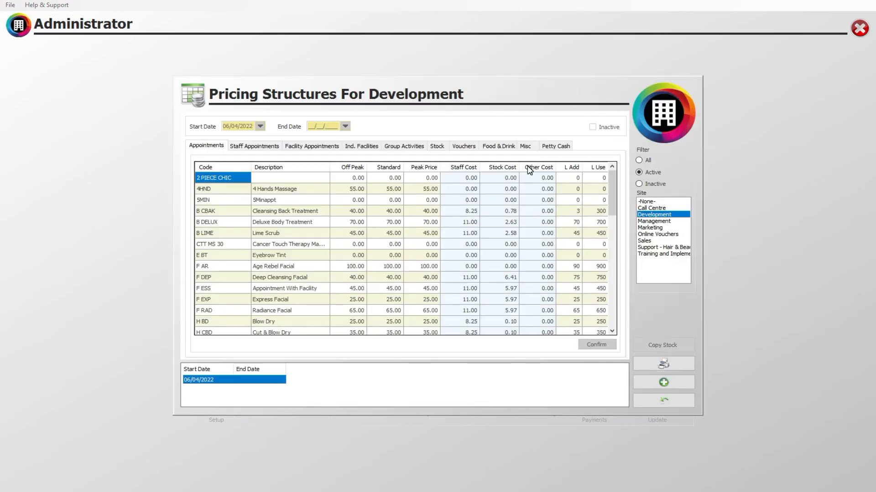
left_click(651, 208)
left_click(656, 220)
left_click(655, 214)
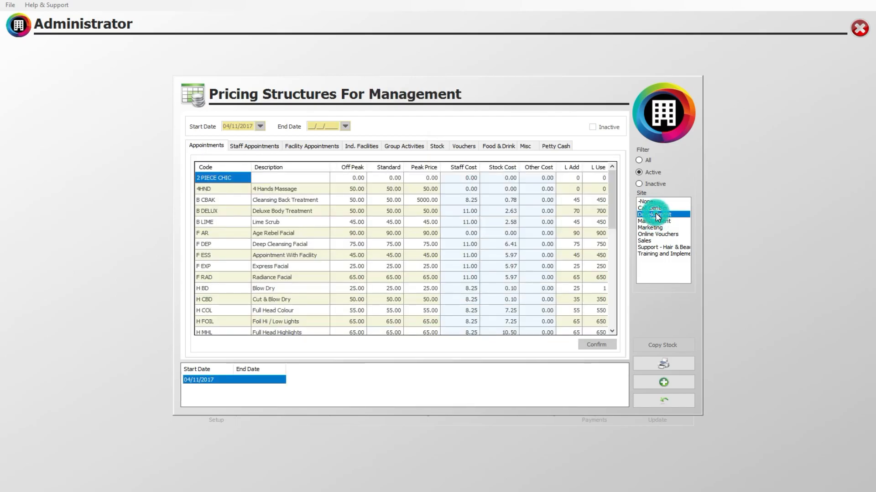
left_click(665, 382)
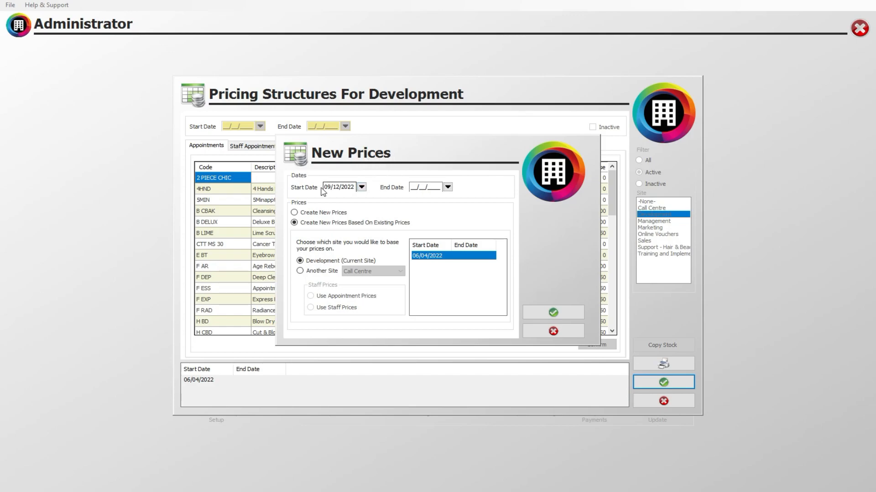
- Base the new prices on existing prices from Development (Current Site)
left_click(309, 214)
left_click(309, 223)
left_click(314, 213)
left_click(314, 222)
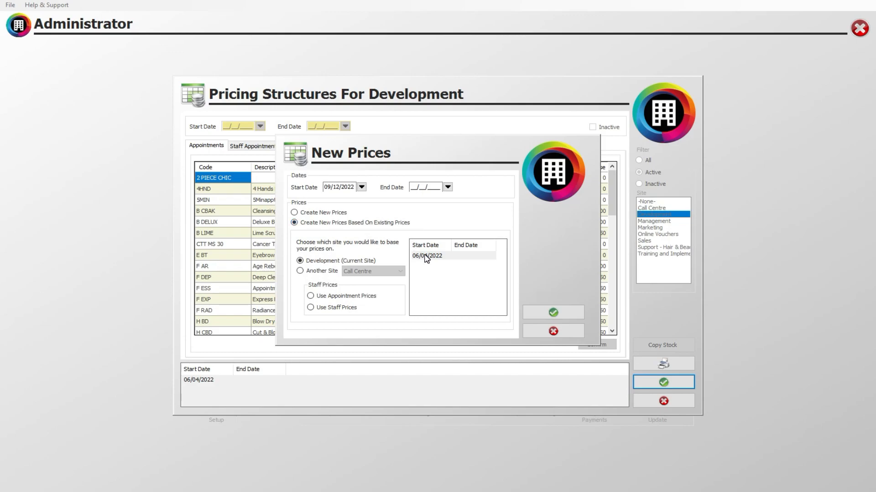
left_click(321, 273)
left_click(345, 272)
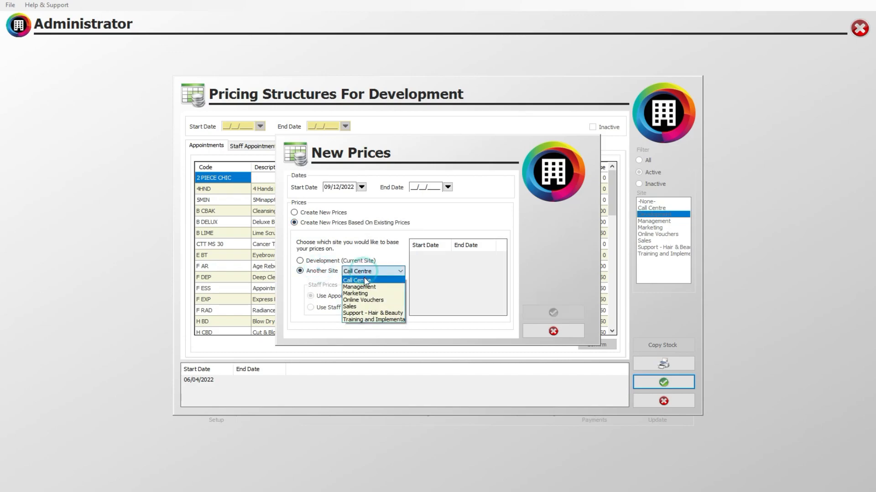
left_click(323, 262)
left_click(319, 261)
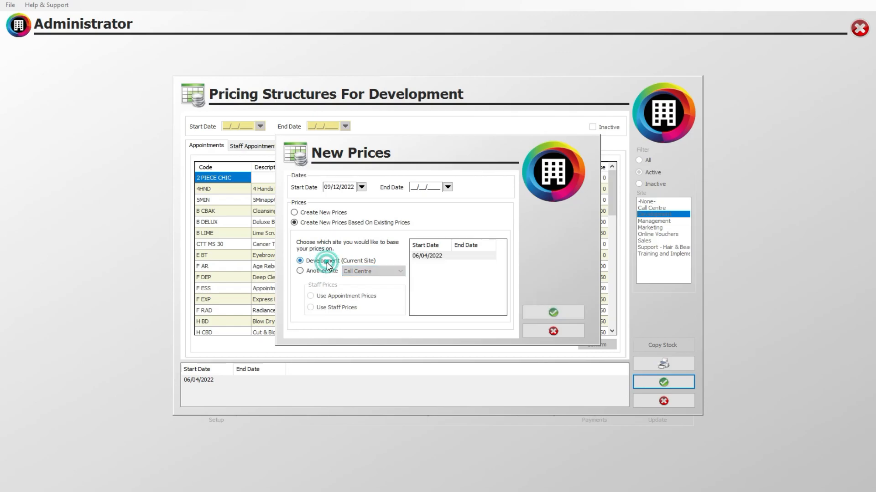
- Create the 09/12/2022 price period and list all its stock prices
left_click(550, 313)
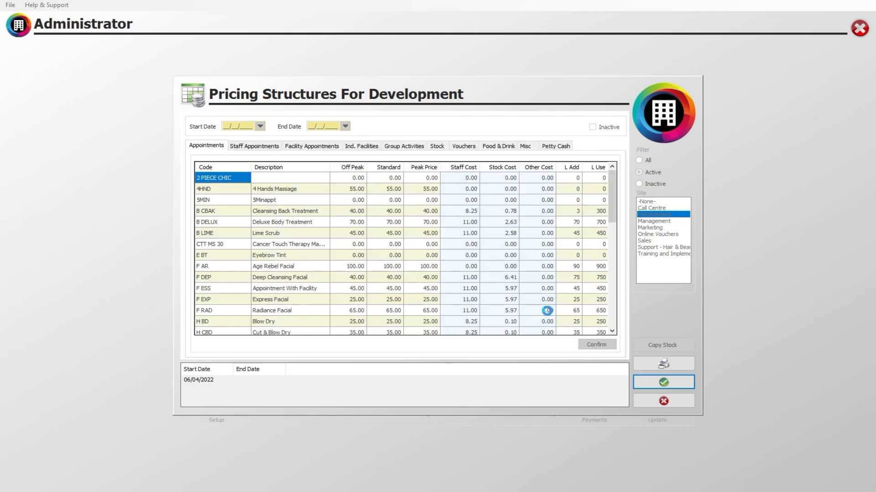
left_click(436, 146)
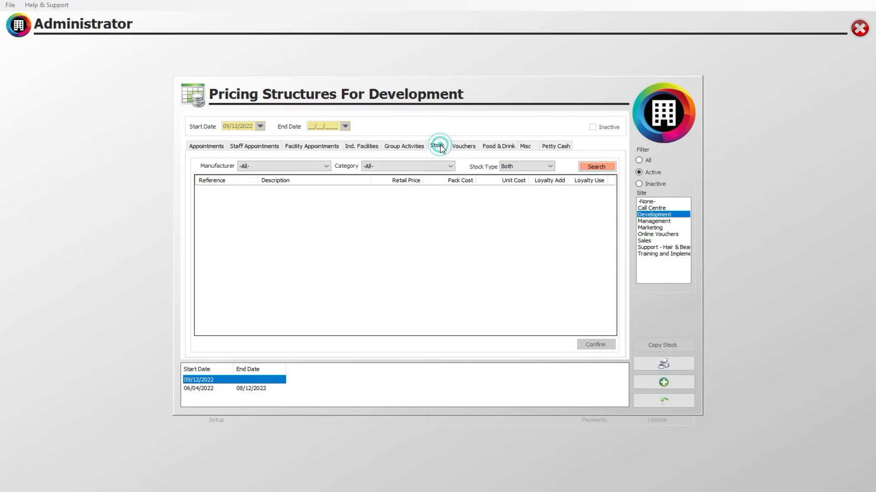
left_click(607, 166)
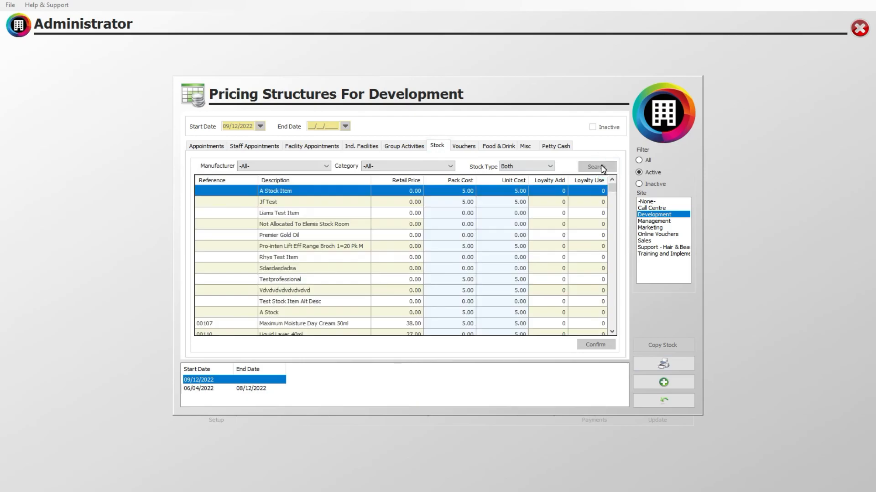
- Browse stock rows, trying Maximum Moisture Day Cream's 38.00 retail price, then switch to -None- site
left_click(285, 213)
left_click(293, 224)
scroll(310, 250, "down", 2)
left_click(343, 246)
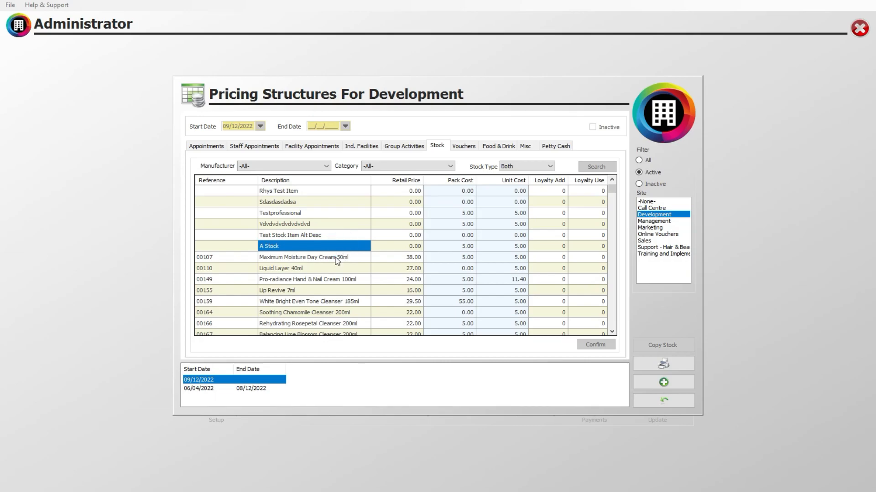
left_click(338, 257)
left_click(454, 256)
left_click(413, 256)
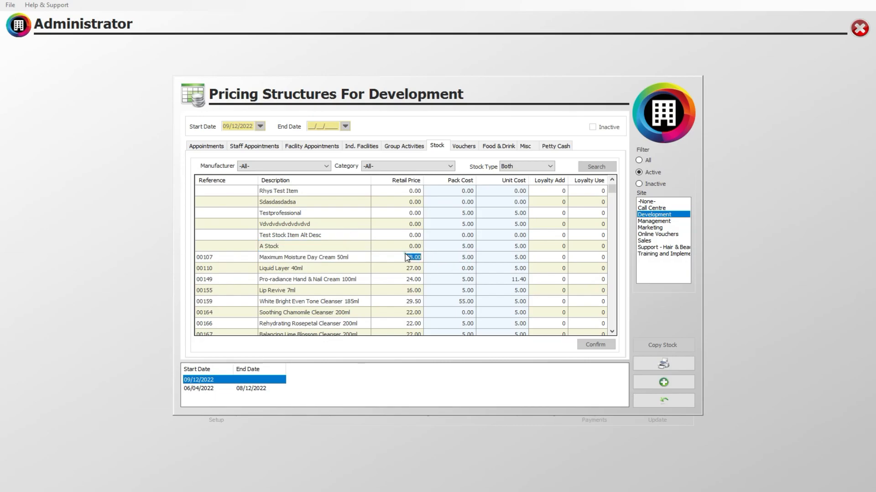
left_click(415, 257)
left_click_drag(412, 258, 402, 256)
left_click(415, 256)
left_click(644, 202)
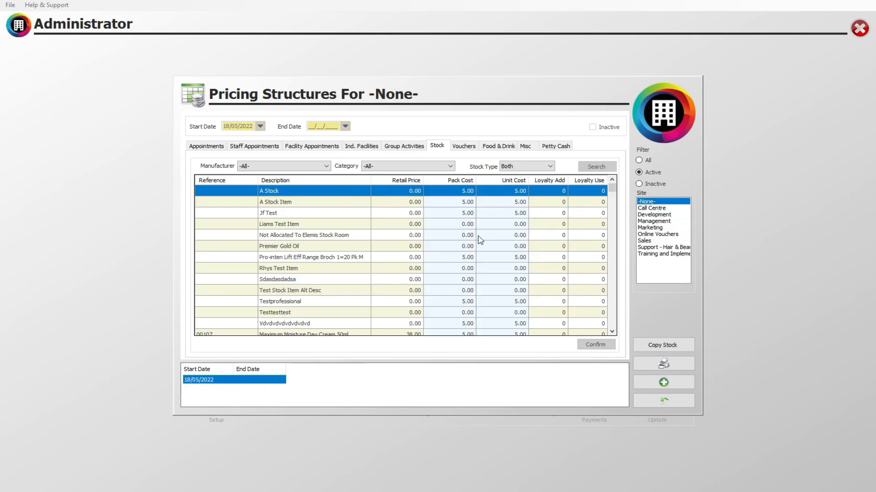
- Filter the -None- site's stock prices to the Elemis manufacturer
left_click(342, 246)
left_click(321, 166)
left_click(302, 184)
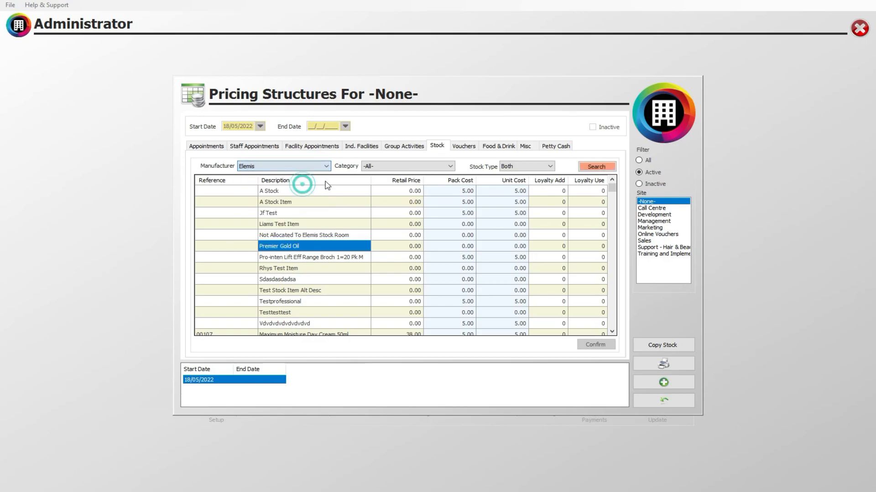
left_click(596, 167)
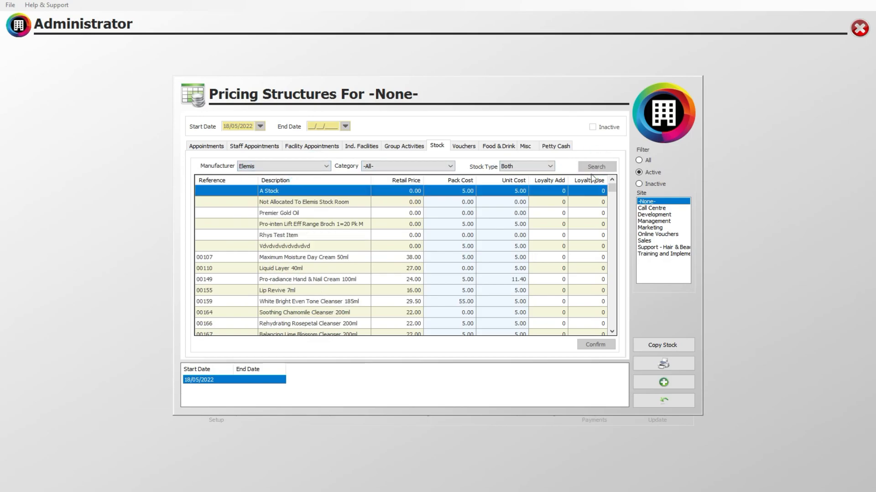
- Raise Lip Revive 7ml's retail price from 16.00 to 20.00, confirm, and open Copy Prices
scroll(372, 262, "down", 2)
left_click(291, 222)
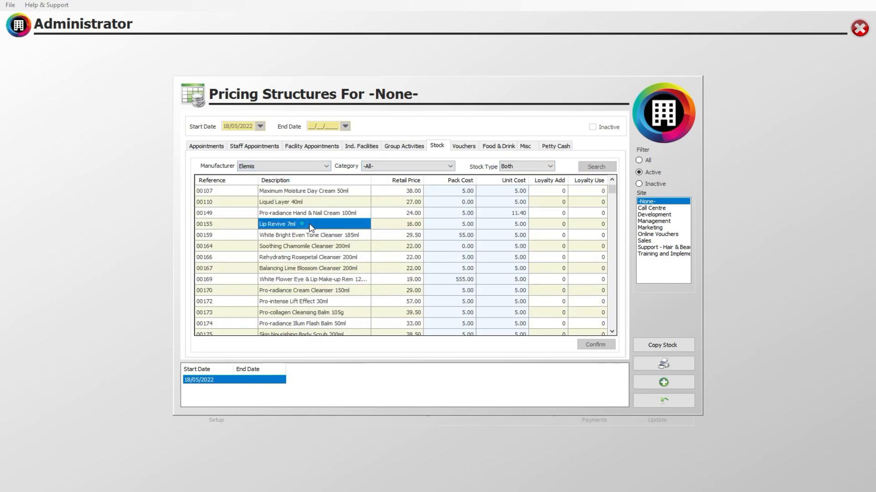
left_click(413, 225)
left_click_drag(413, 225, 409, 224)
type("20")
left_click(510, 224)
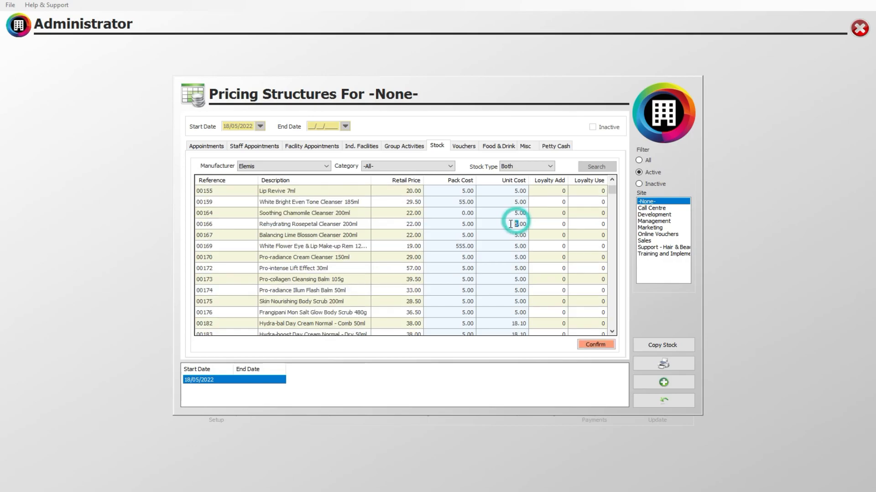
left_click(510, 224)
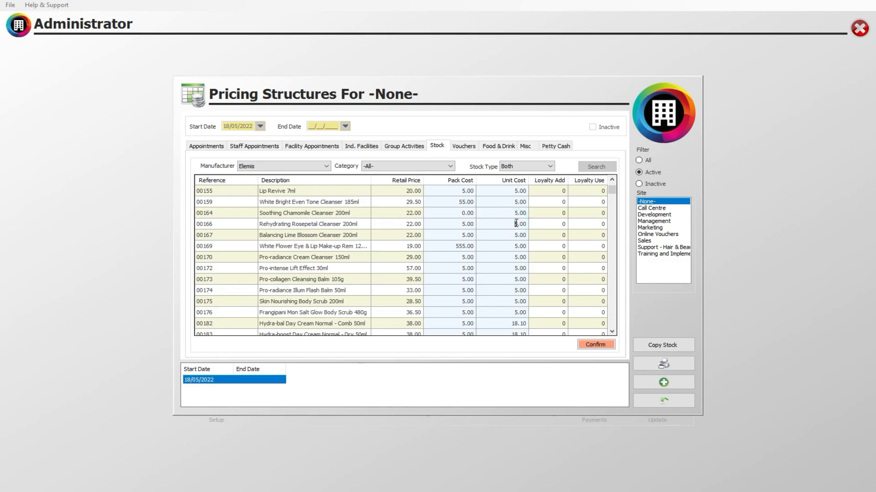
left_click(593, 345)
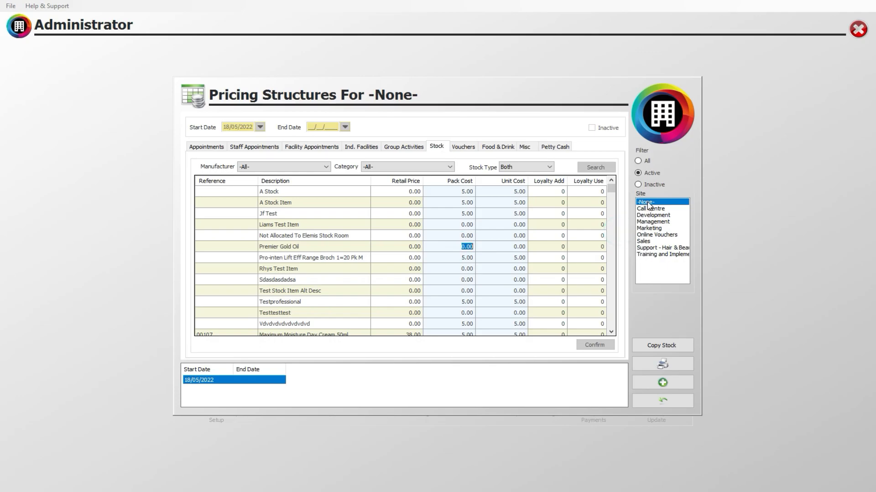
left_click(663, 345)
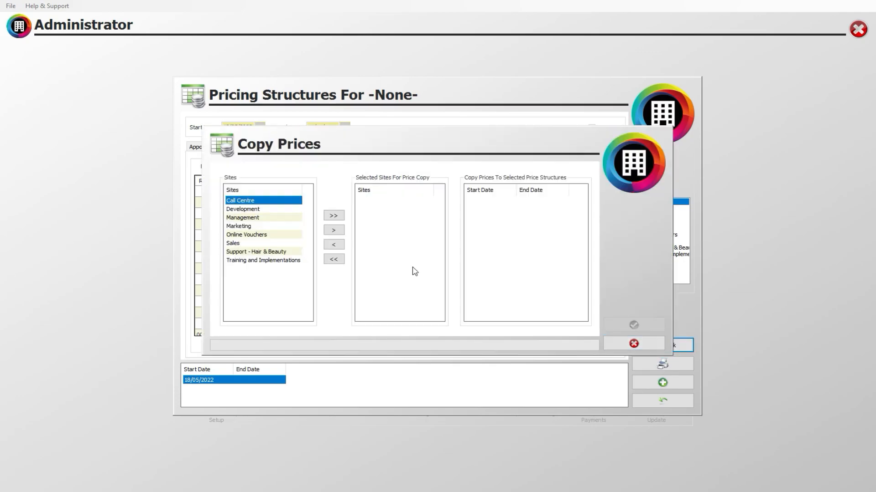
- Add Development as the copy target and tick its 09/12/2022 price structure to receive the prices
left_click(253, 210)
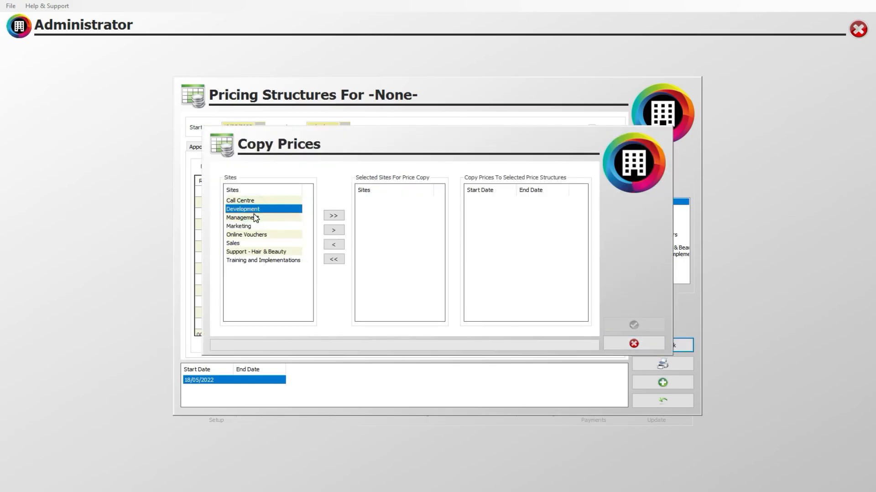
left_click(333, 230)
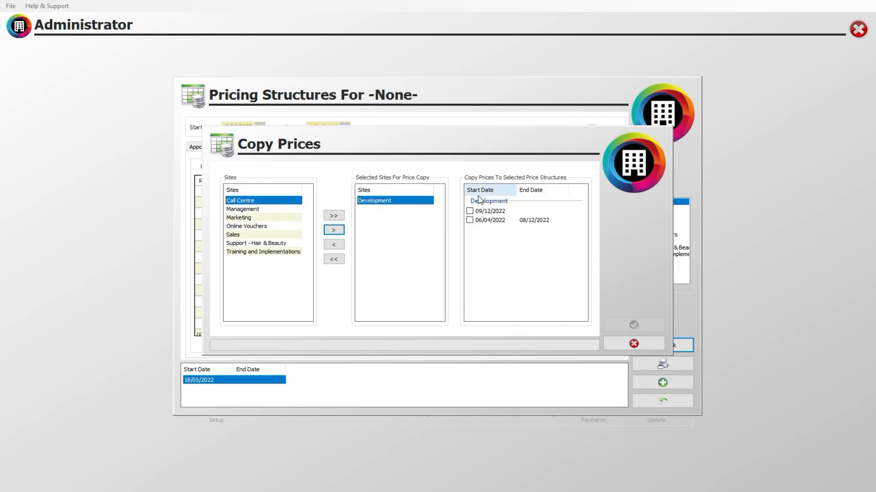
left_click(478, 211)
left_click(469, 211)
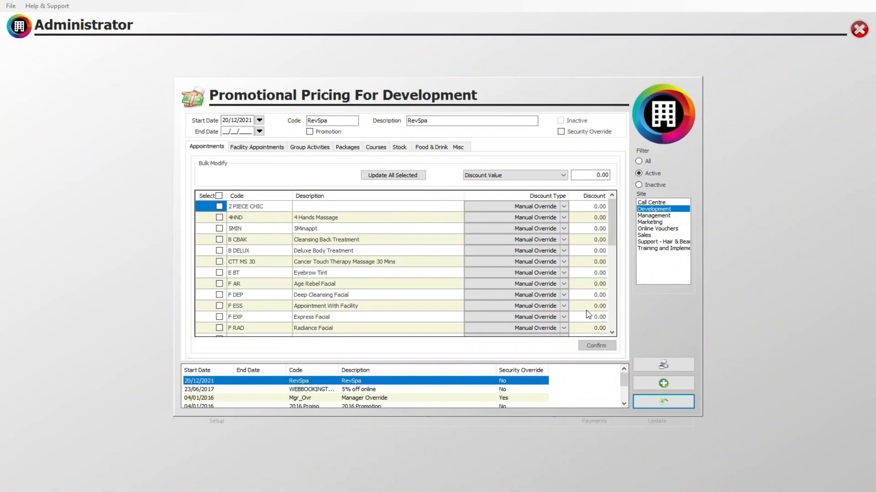
- Go back to the main menu, reopen Promotional Pricing and add a new promotional price set
scroll(613, 223, "down", 1)
left_click_drag(612, 223, 607, 287)
left_click(663, 402)
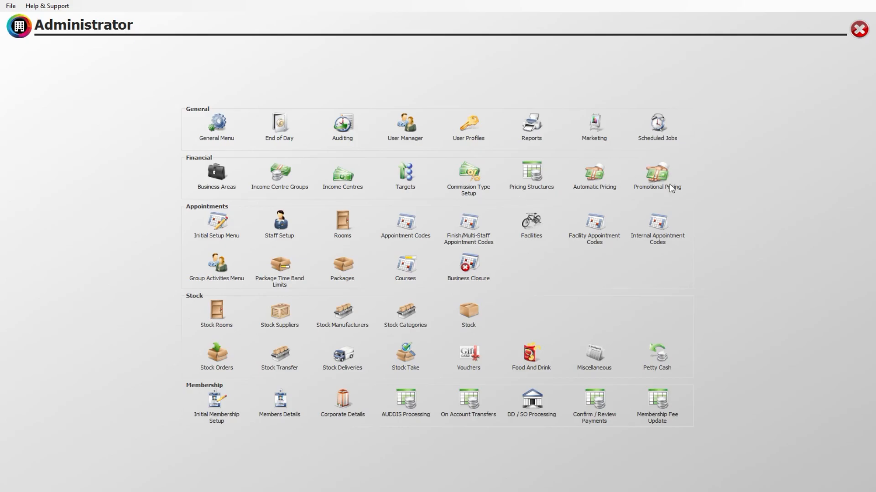
left_click(659, 180)
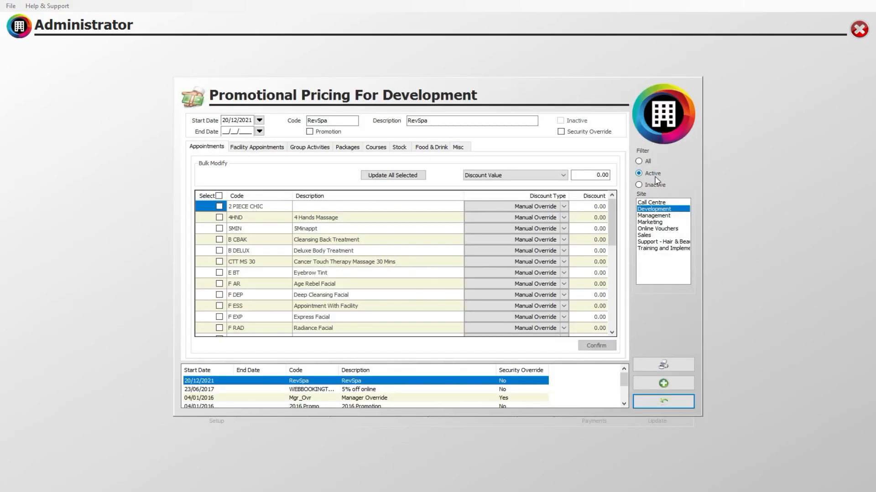
left_click(660, 384)
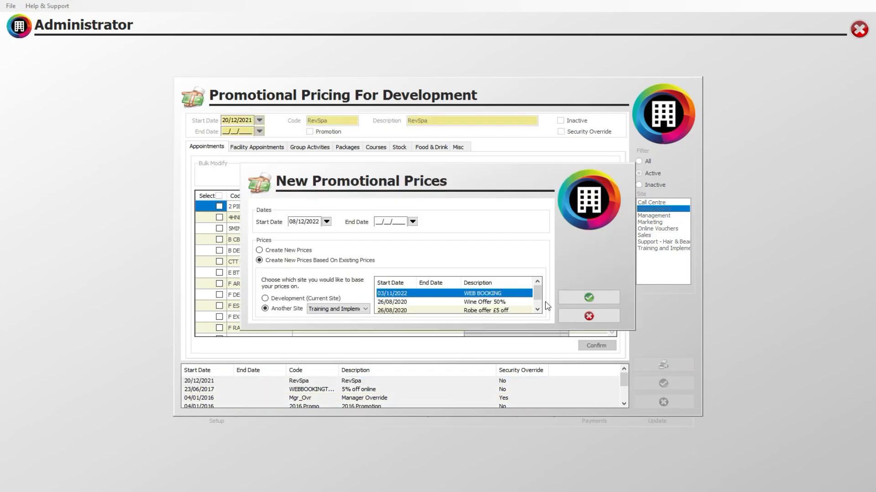
- Create a promotion based on existing prices, running 08/12/2022 to 10/12/2022
left_click(326, 222)
left_click(327, 222)
left_click(291, 250)
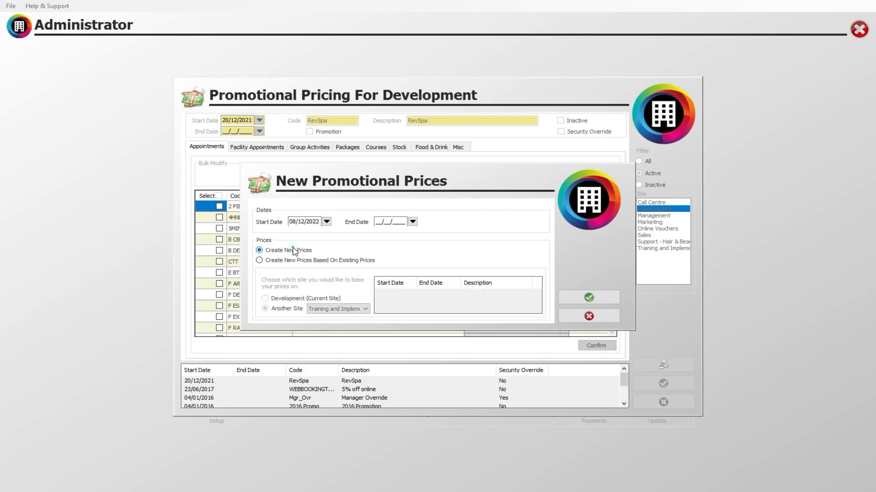
left_click(296, 261)
left_click(295, 250)
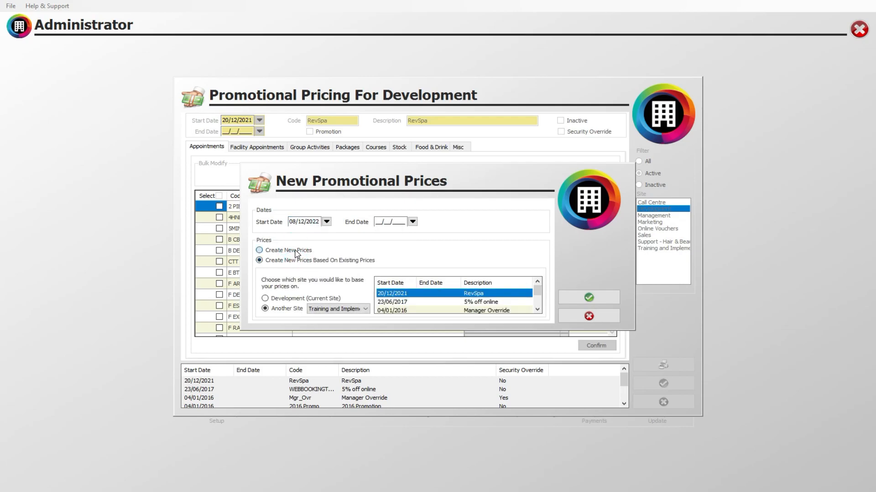
left_click(297, 261)
left_click(412, 222)
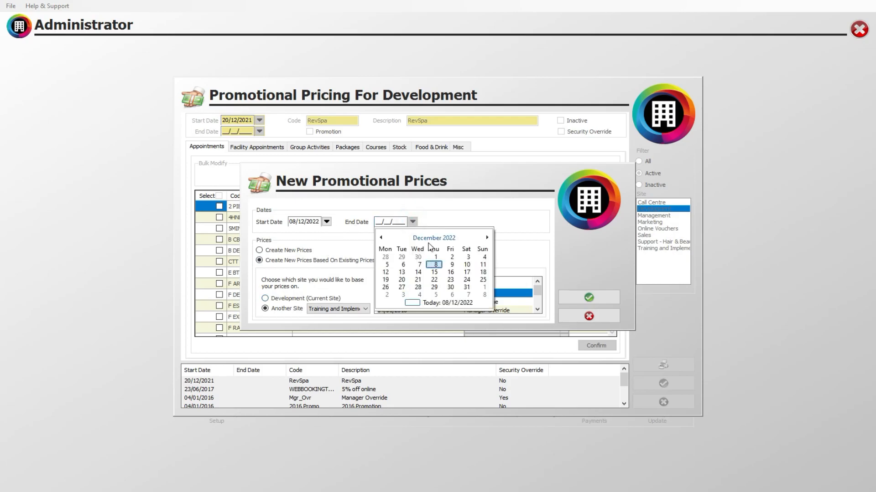
left_click(466, 264)
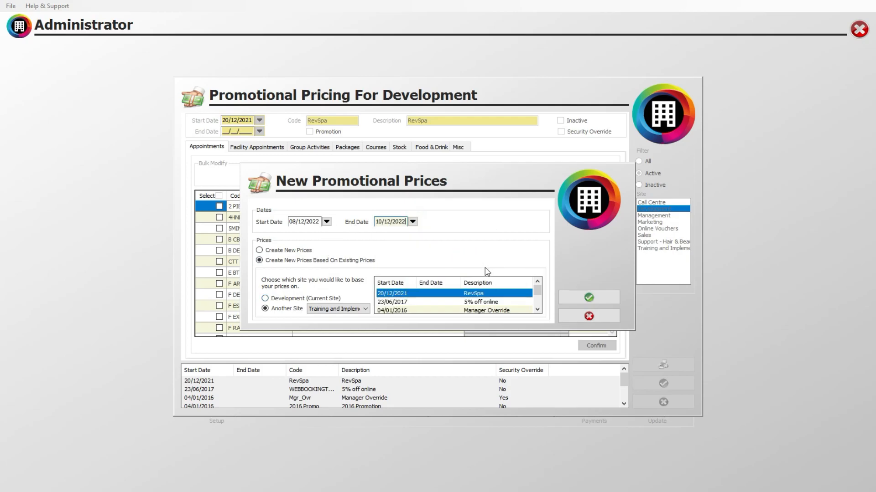
left_click(589, 297)
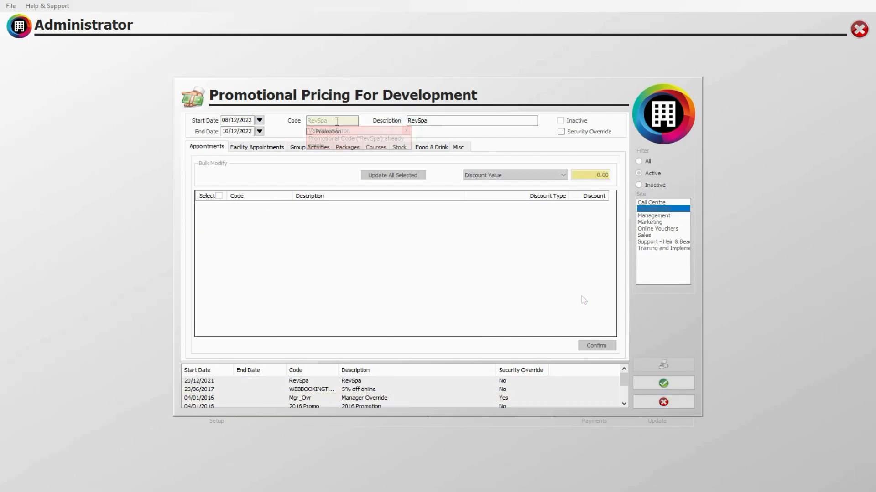
- Enter promotion code NEWYEAR and description '10% Off'
left_click(321, 121)
type("NEWYEAR")
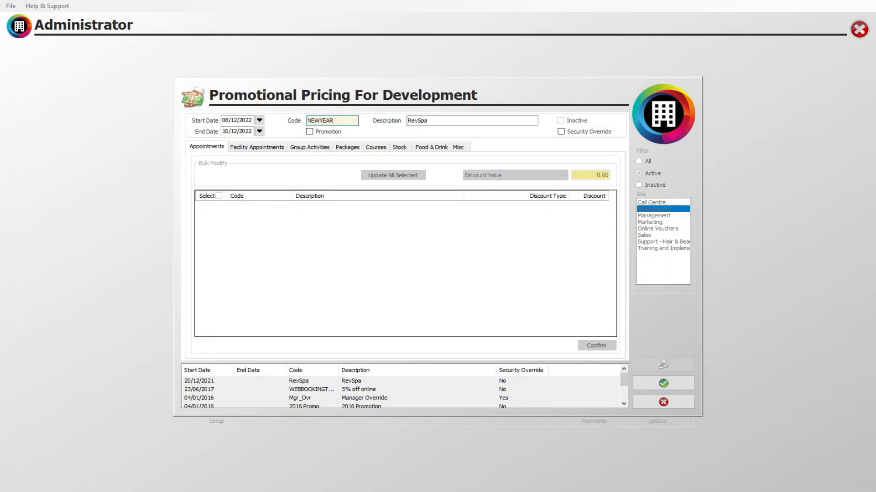
left_click(388, 357)
left_click(355, 332)
key("Tab")
type("10")
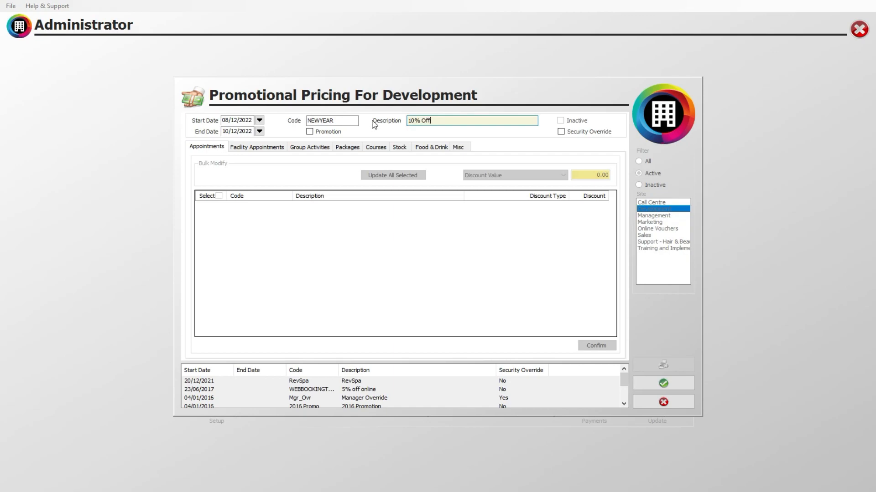
- Leave Security Override unticked, save the NEWYEAR promotion and show its stock items
left_click(560, 133)
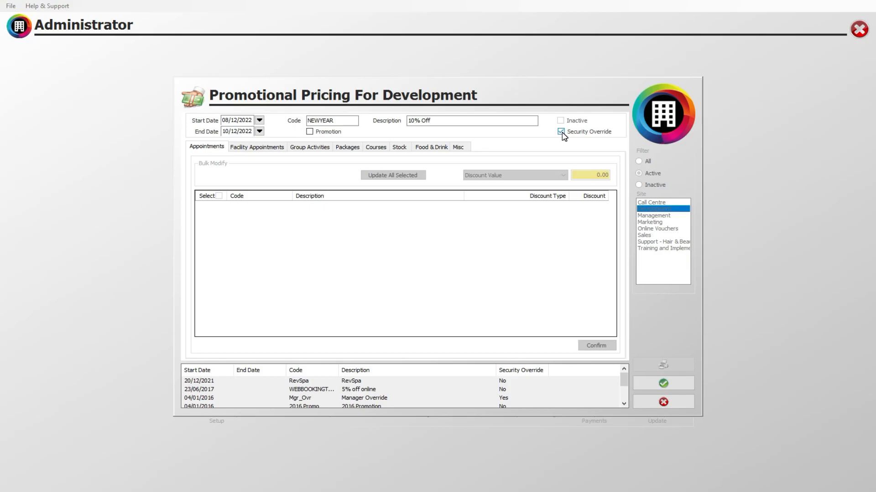
left_click(561, 133)
left_click(663, 383)
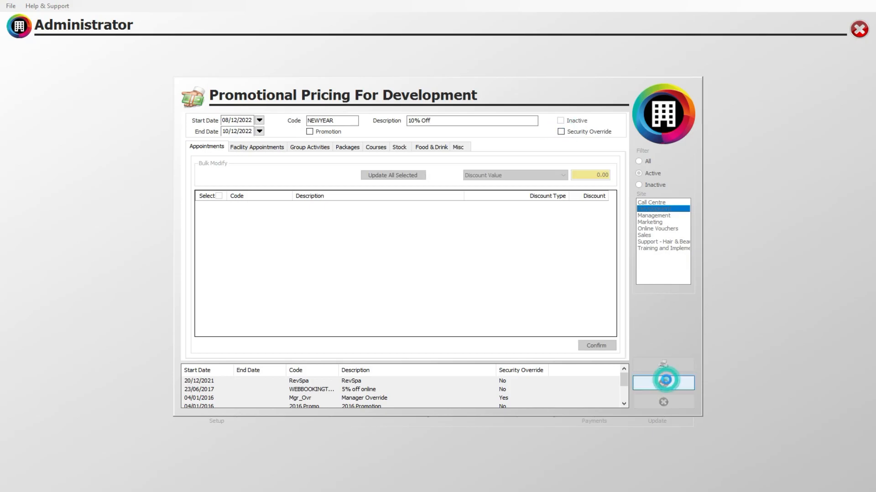
left_click(398, 147)
- List all stock and tick the Body items 01721, BBSS100, BBSS100T, BTBSS200 and BTBSS200T
left_click(504, 196)
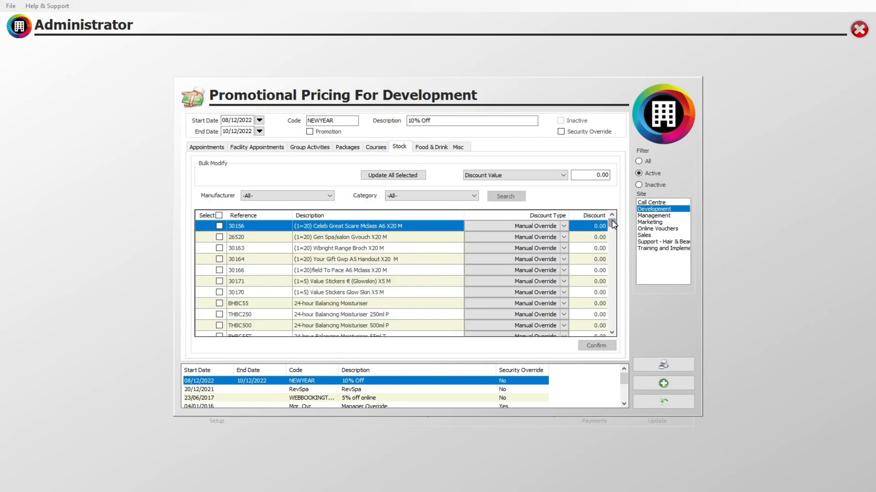
scroll(296, 270, "down", 10)
left_click(219, 259)
left_click(219, 270)
left_click(219, 281)
left_click(220, 248)
left_click(219, 238)
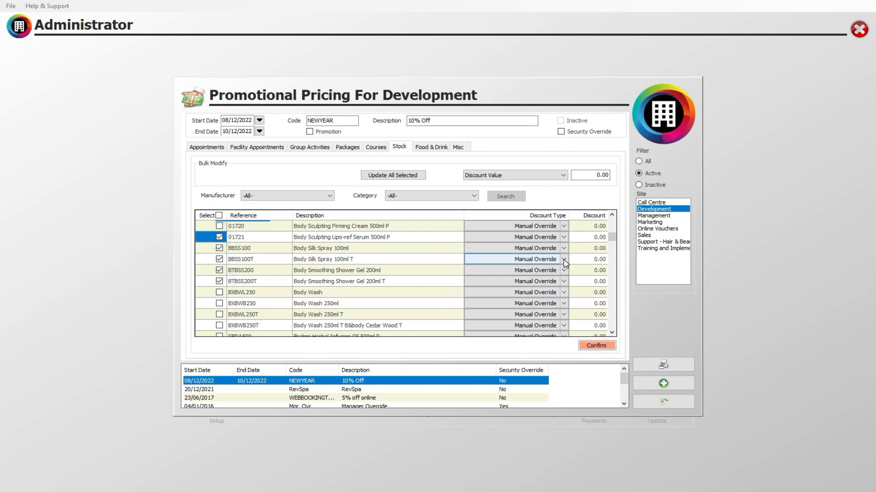
- Give item 01721 a Discount Percent discount type with a 10 discount
left_click(564, 237)
left_click(565, 236)
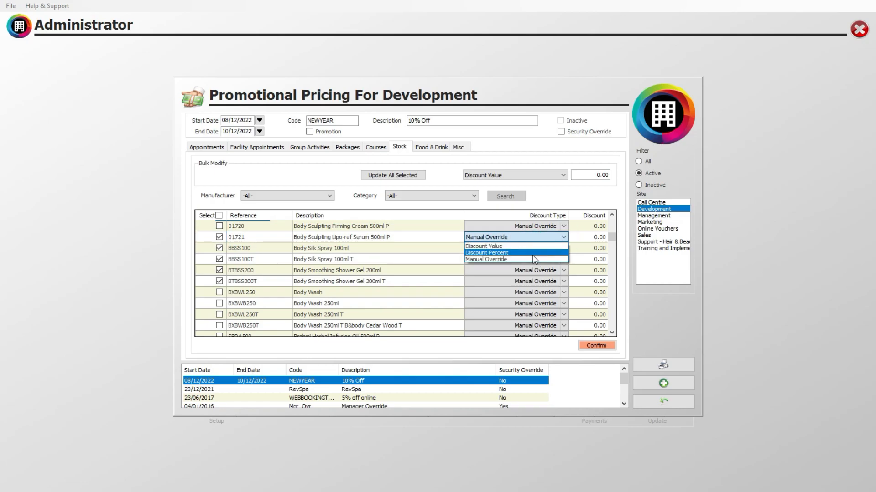
left_click(555, 247)
left_click(537, 239)
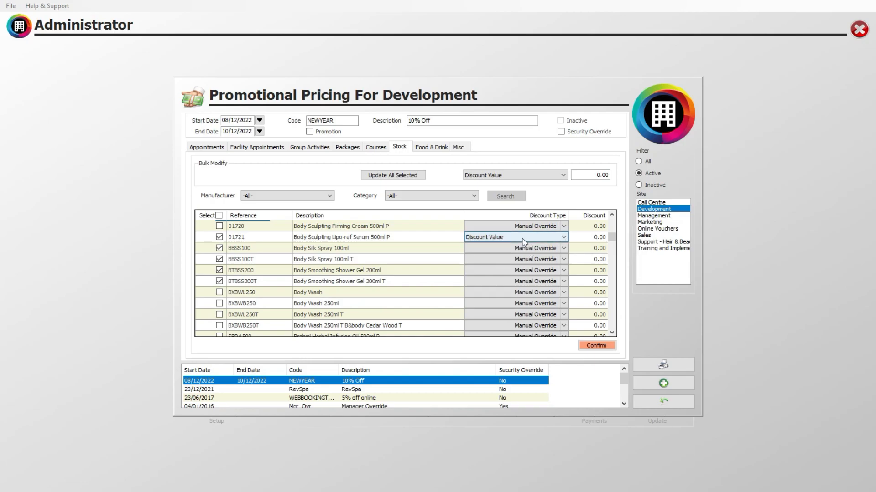
left_click(564, 238)
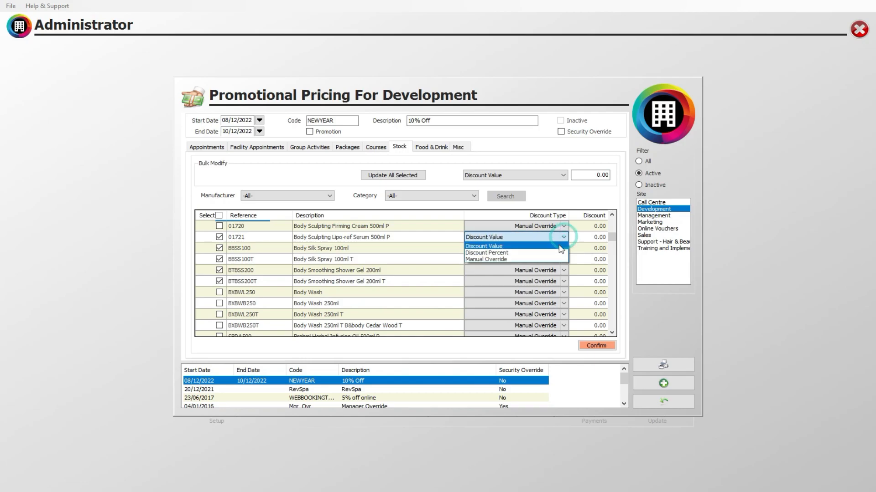
left_click(556, 253)
left_click(582, 238)
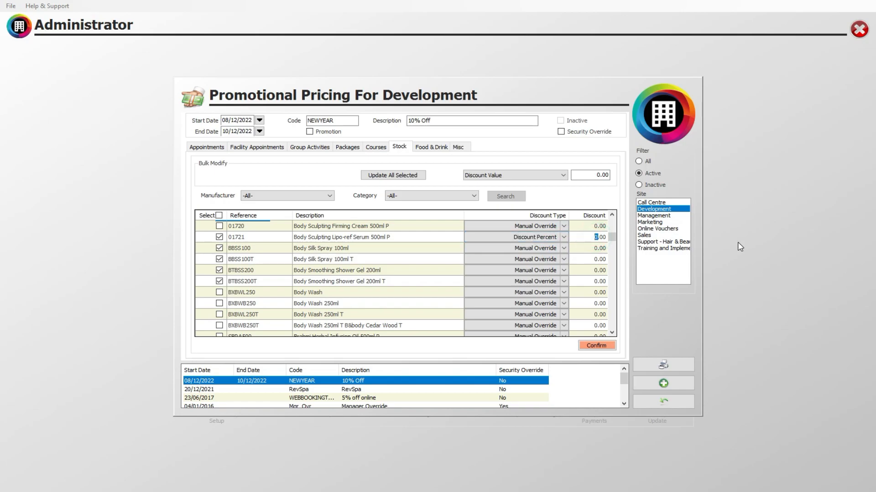
- Switch BBSS100's discount type to Discount Percent
left_click(538, 248)
left_click(564, 248)
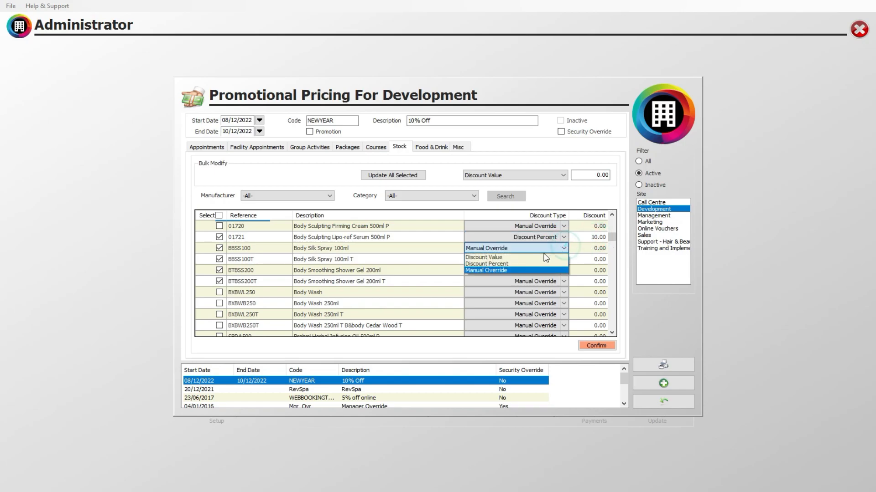
left_click(542, 262)
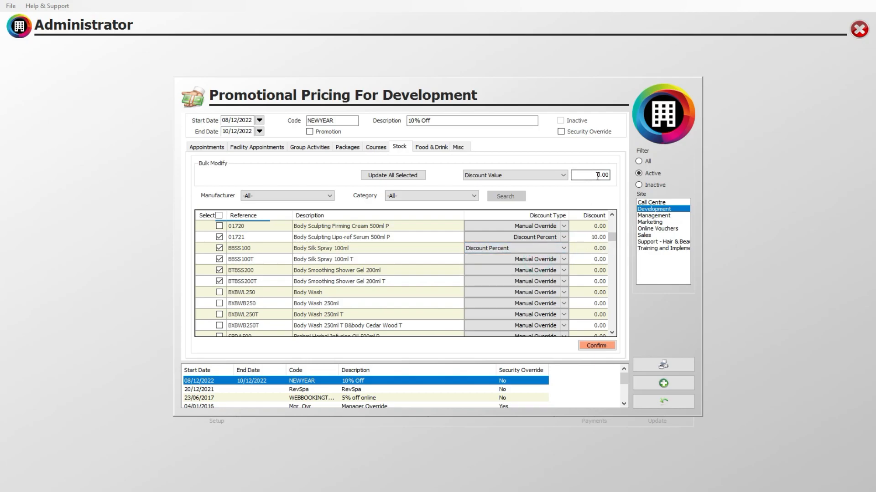
left_click(563, 175)
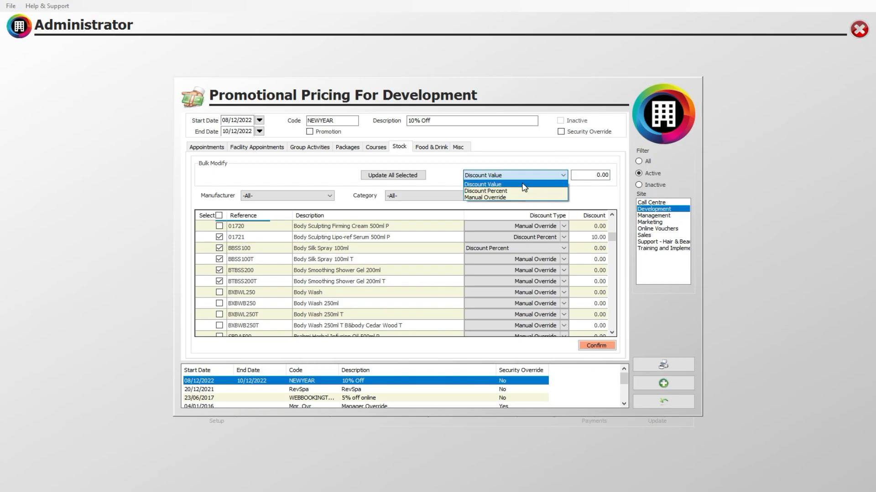
- Bulk-apply a 10 Discount Percent to all five ticked Body items and confirm the NEWYEAR prices
left_click(522, 185)
left_click(535, 178)
left_click(524, 191)
left_click(595, 174)
type("1")
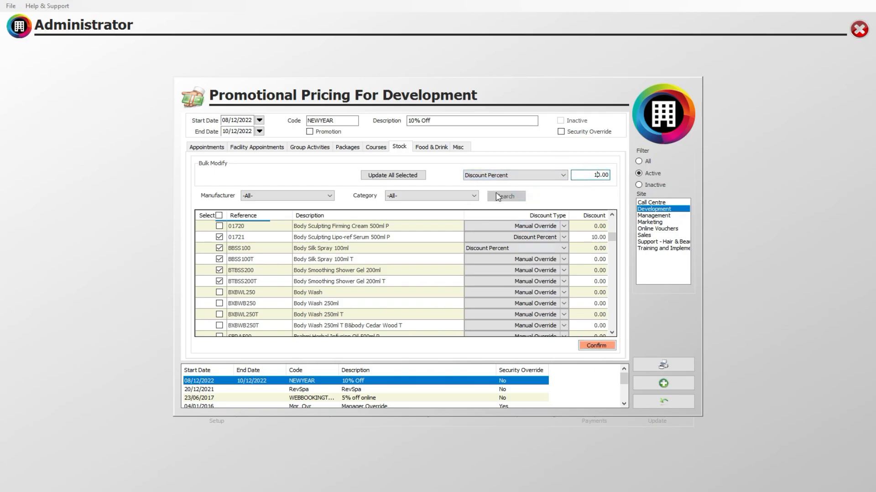
left_click(417, 177)
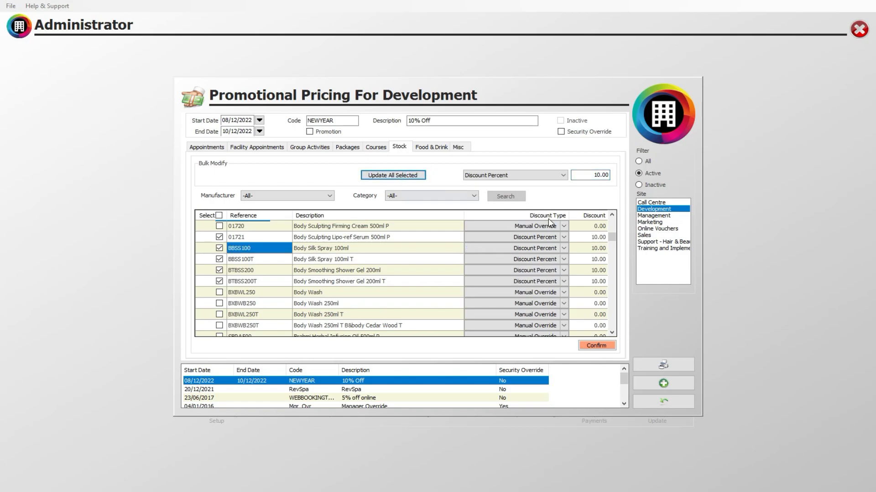
left_click(595, 346)
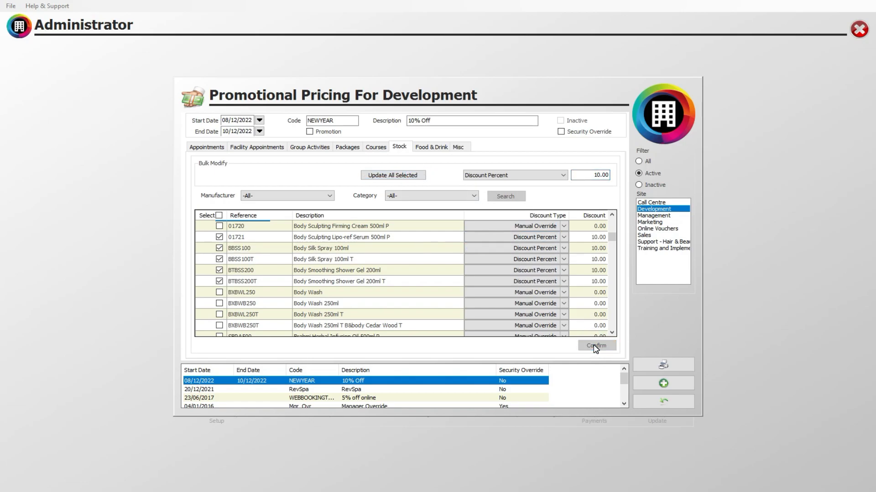